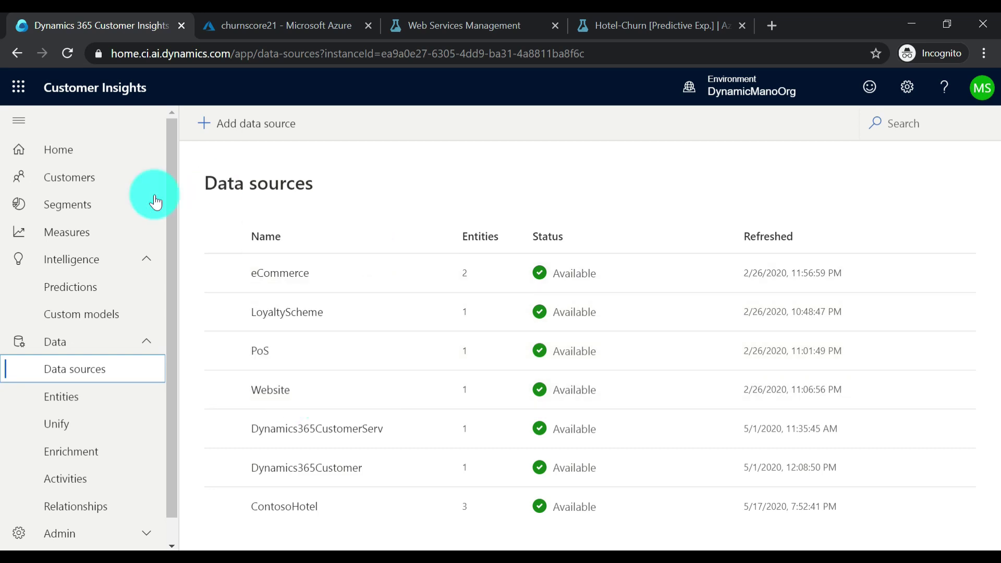
Browse the Customers, Data sources and Entities pages, discarding unsaved changes along the way.
{"action": "left_click", "coordinate": [62, 178]}
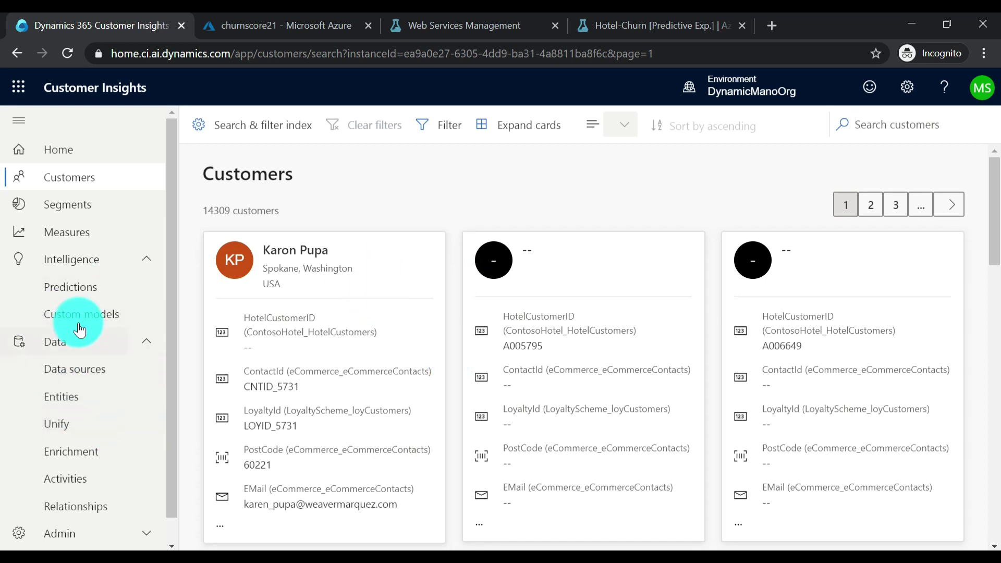
{"action": "left_click", "coordinate": [78, 371]}
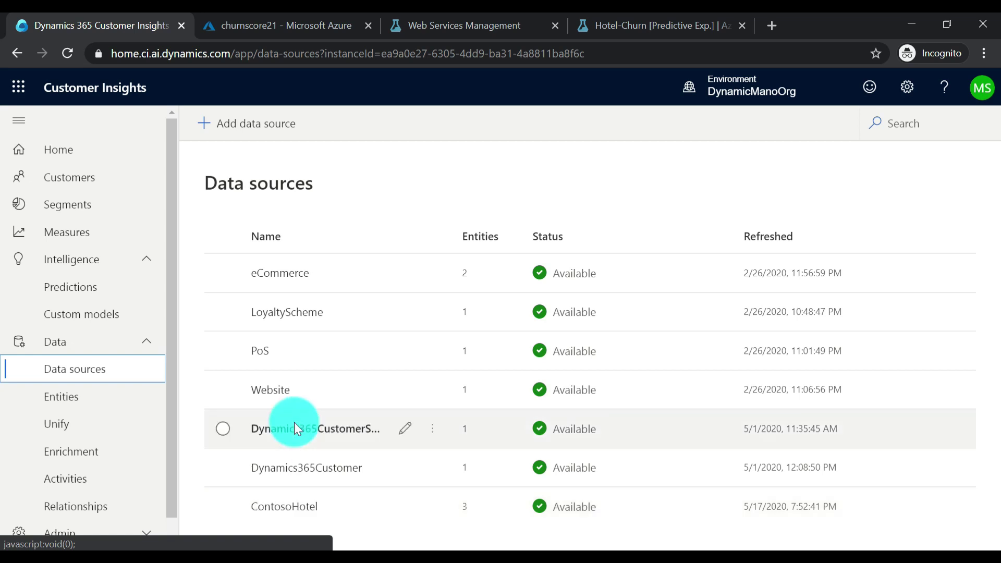
{"action": "left_click", "coordinate": [83, 398]}
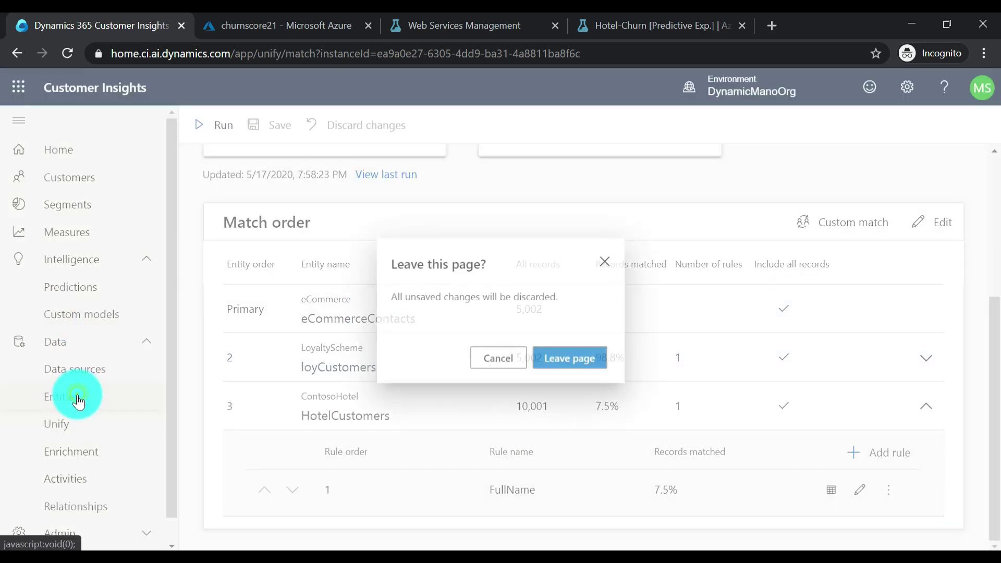
{"action": "left_click", "coordinate": [570, 365]}
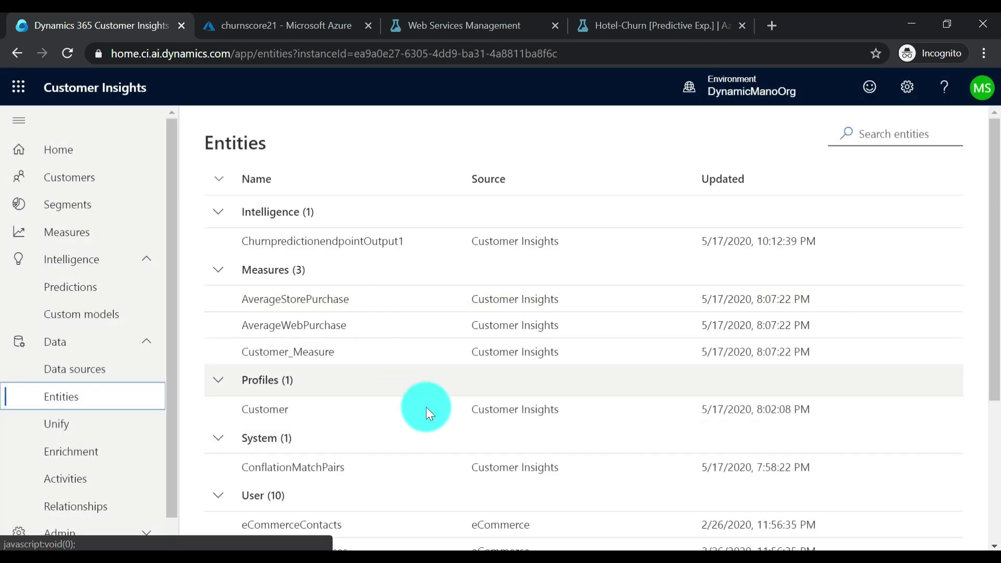
{"action": "scroll", "coordinate": [440, 414], "scroll_direction": "down", "scroll_amount": 5}
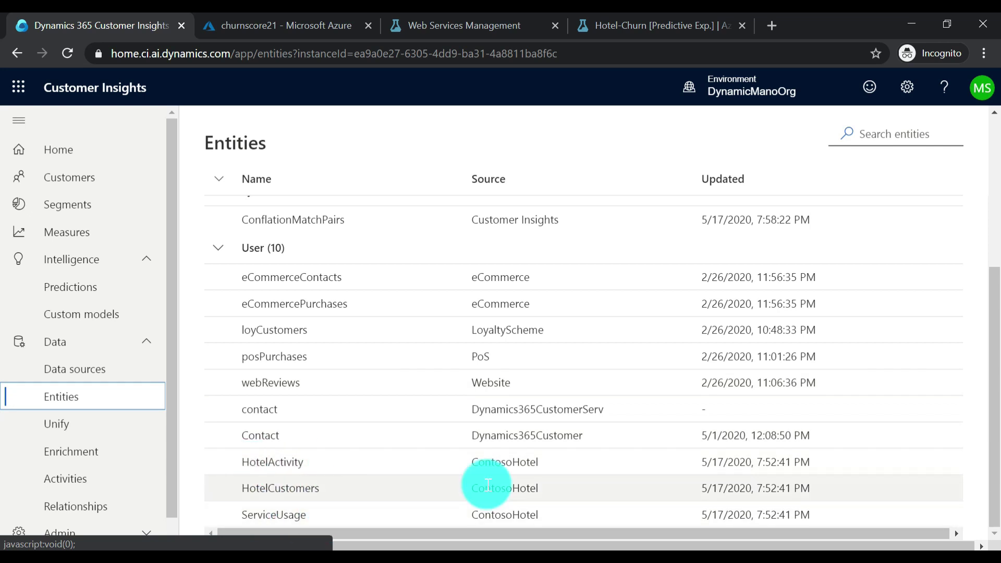
{"action": "left_click", "coordinate": [78, 180]}
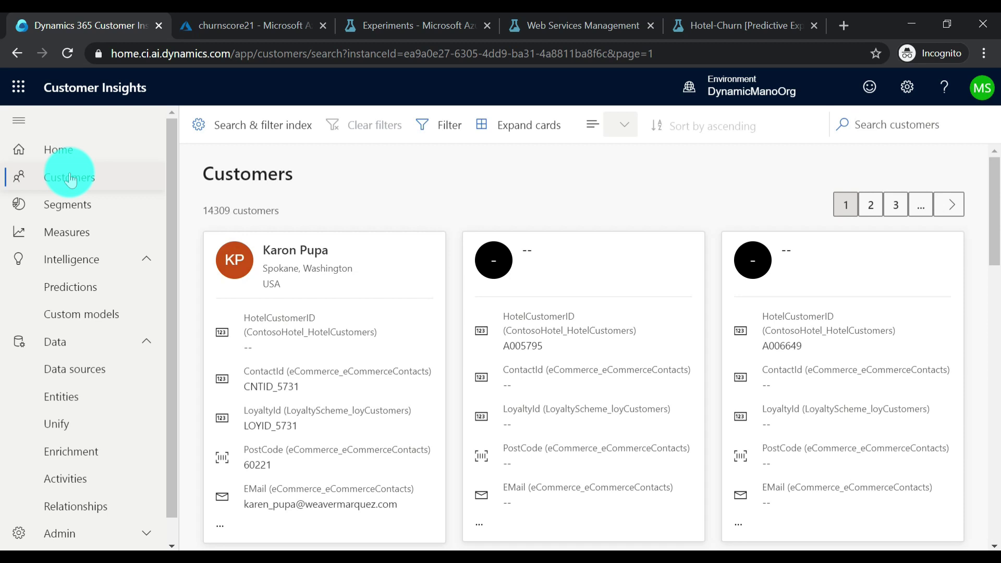
Go to Intelligence > Custom models in the left navigation.
{"action": "left_click", "coordinate": [72, 267]}
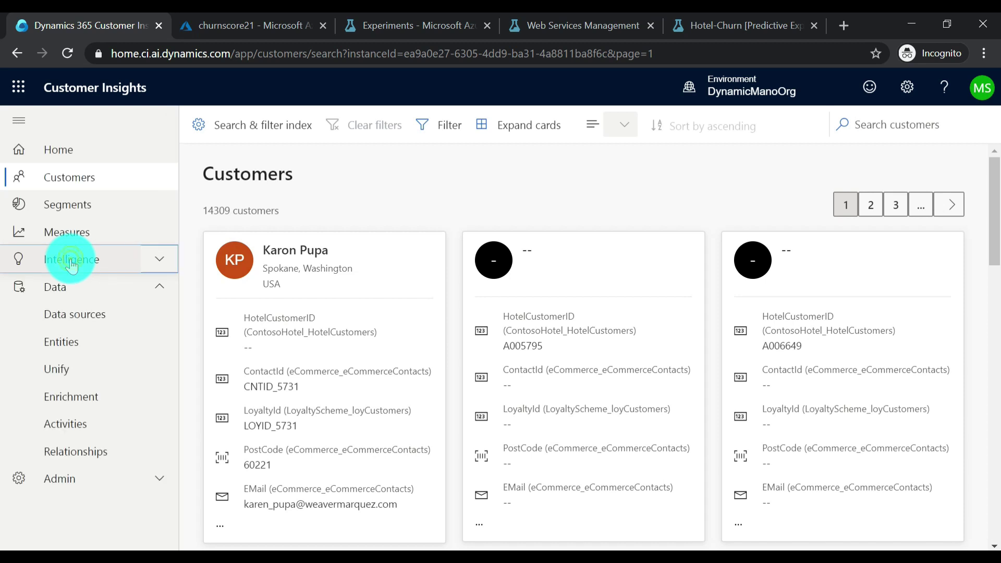
{"action": "left_click", "coordinate": [72, 265]}
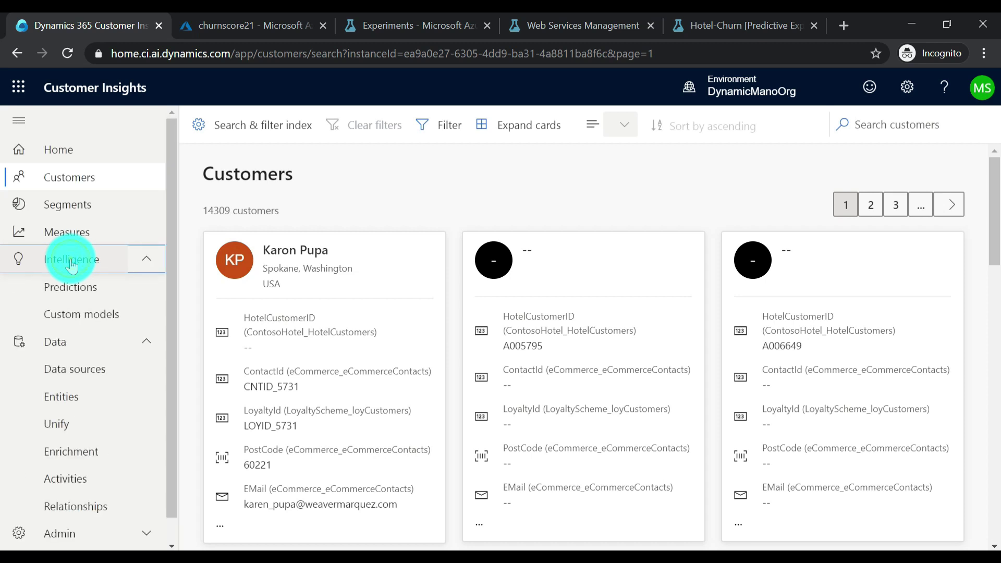
{"action": "left_click", "coordinate": [82, 315]}
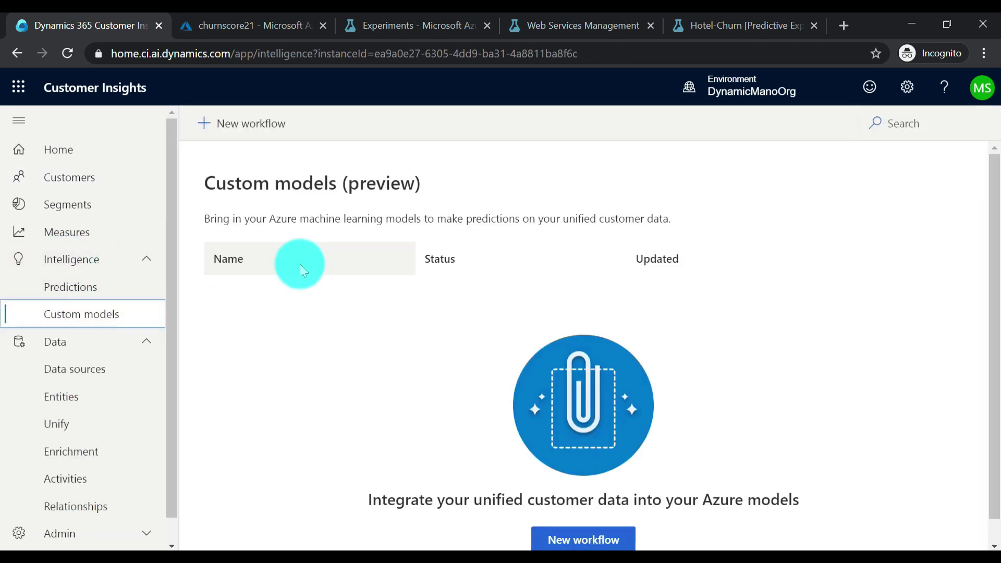
Start a new workflow, find no web service offered, and check Azure ML Web Services Management.
{"action": "left_click", "coordinate": [243, 130]}
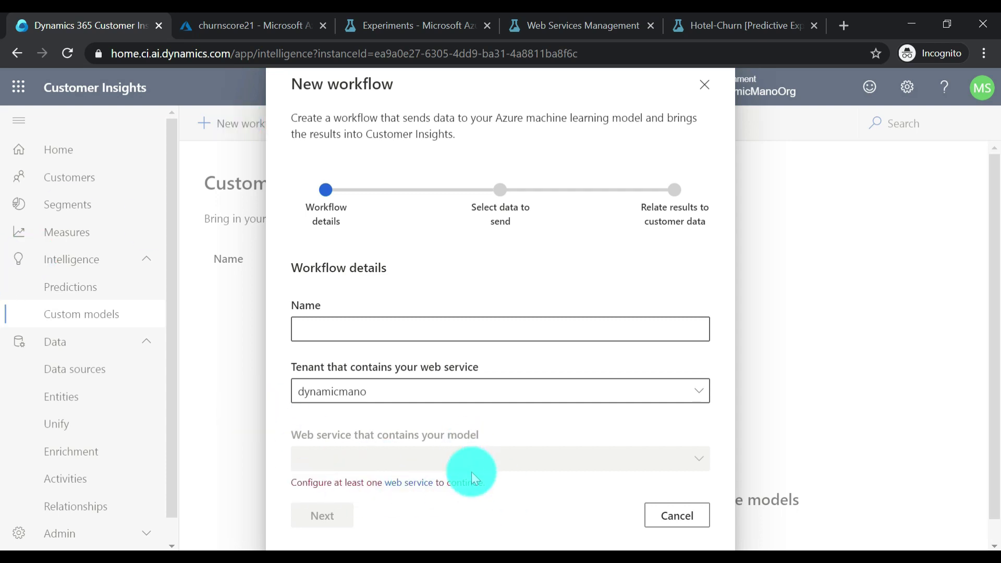
{"action": "left_click", "coordinate": [577, 28]}
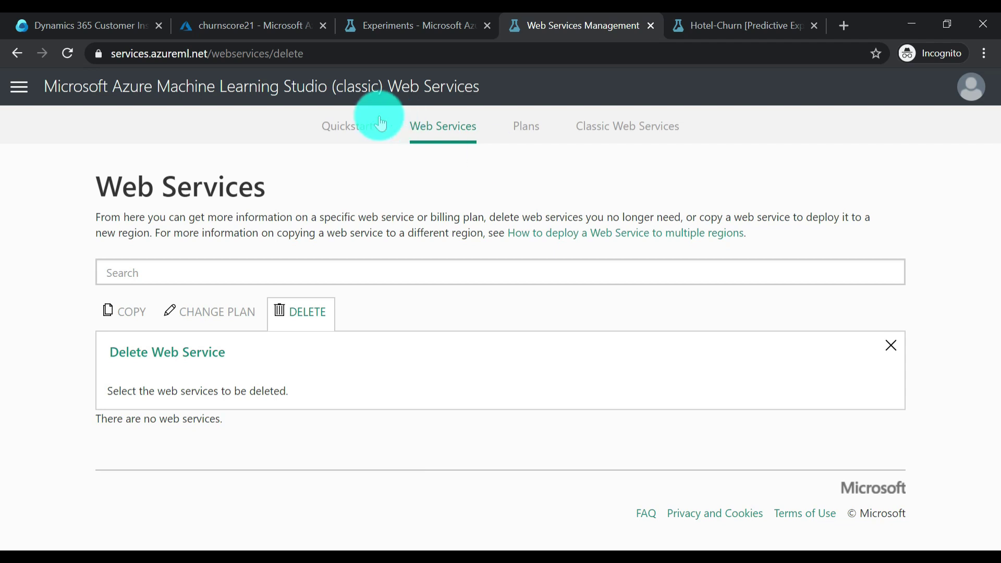
Review the churnscore21 portal, experiments and web services, then go to the Hotel-Churn gallery experiment.
{"action": "left_click", "coordinate": [258, 27]}
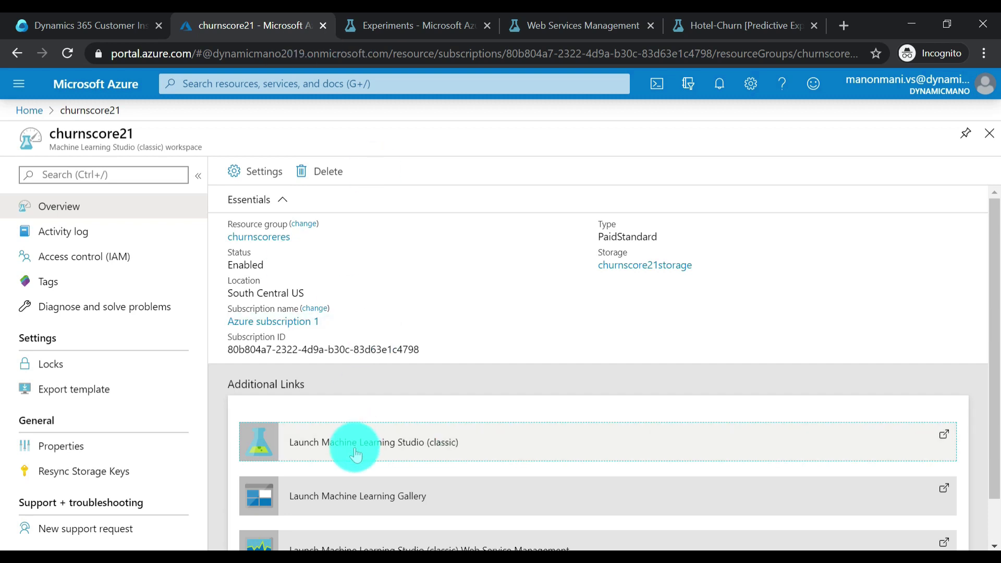
{"action": "left_click", "coordinate": [399, 25]}
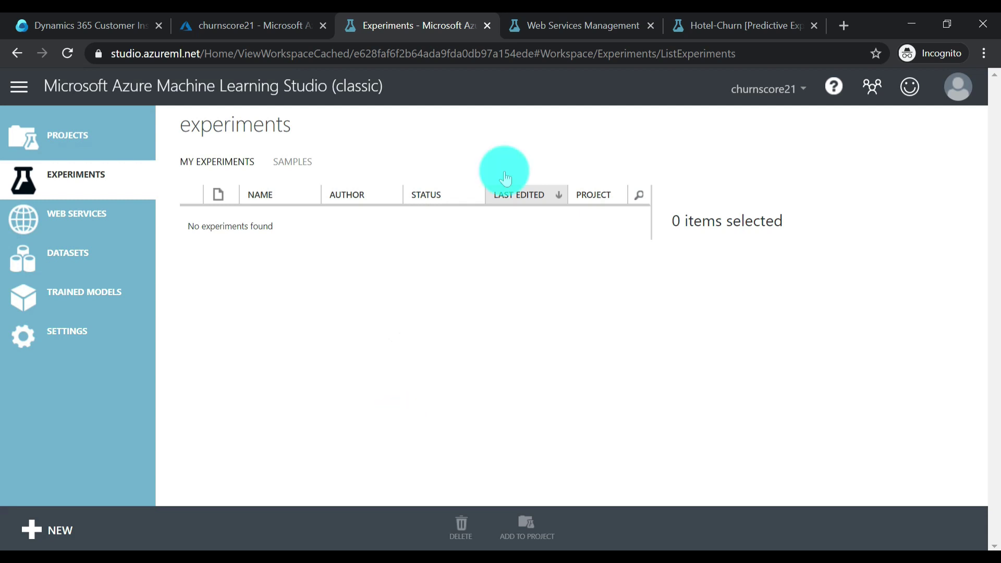
{"action": "left_click", "coordinate": [599, 25]}
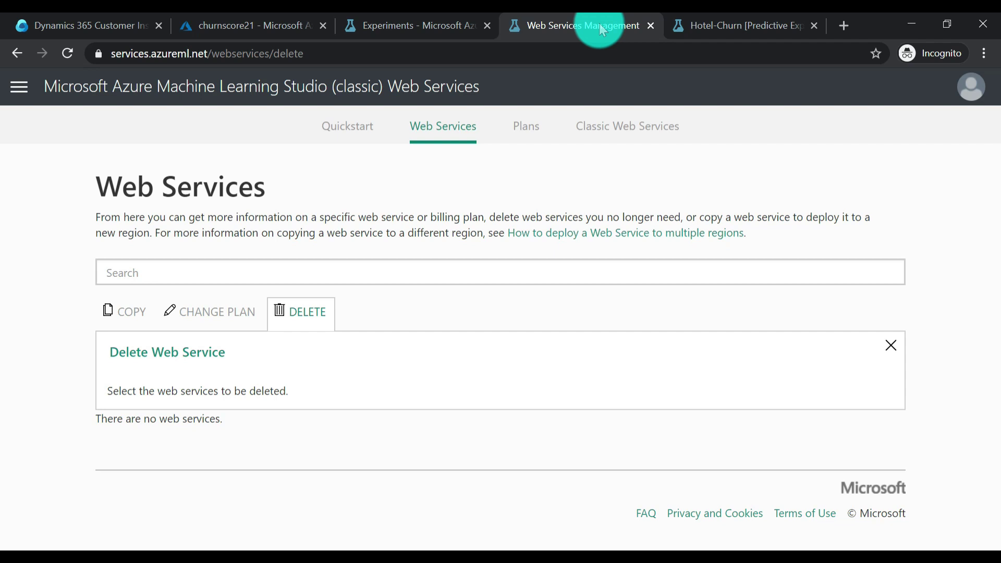
{"action": "left_click", "coordinate": [746, 24]}
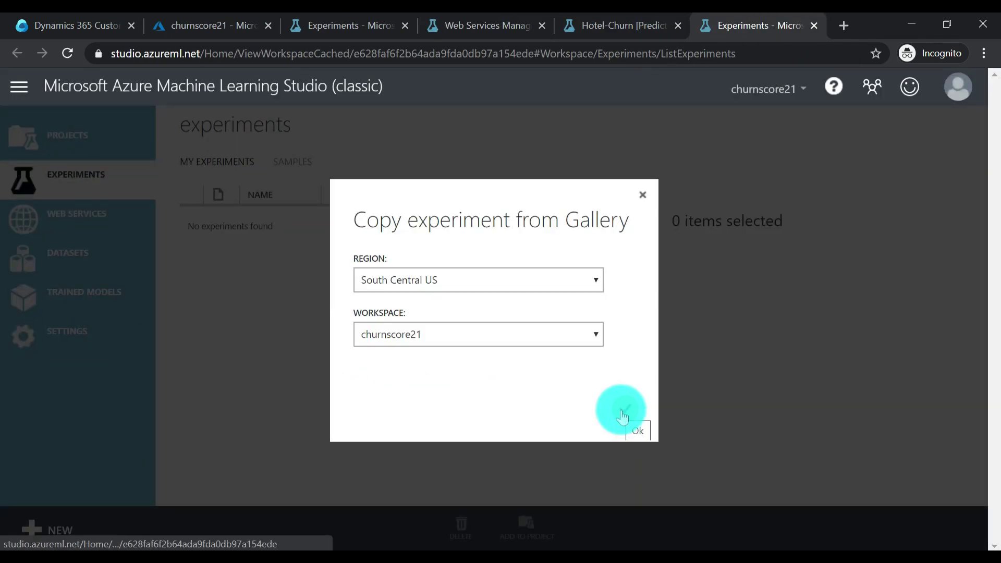
Copy Hotel-Churn into the churnscore21 workspace and run the experiment, reviewing the finished canvas.
{"action": "left_click", "coordinate": [623, 417]}
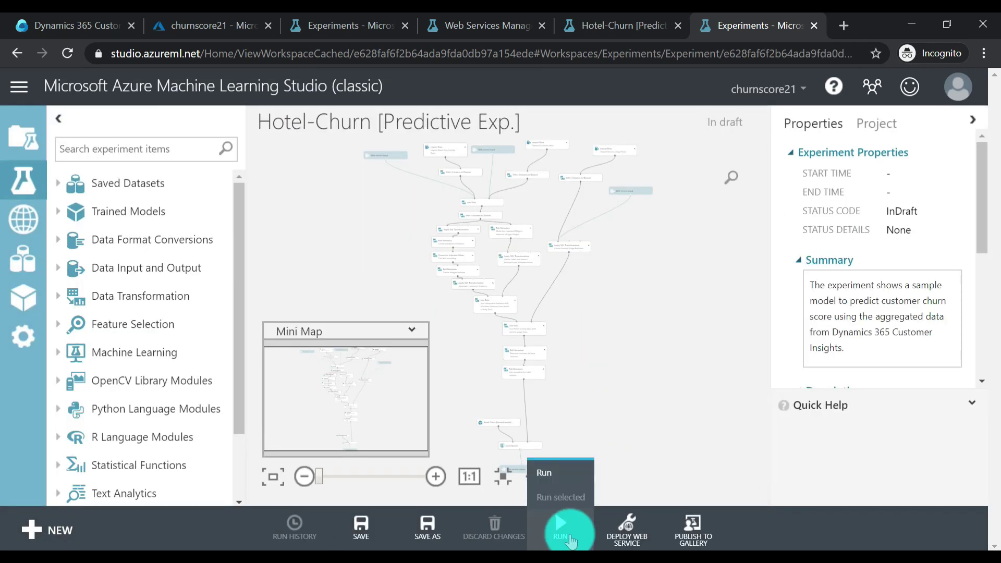
{"action": "left_click", "coordinate": [558, 527]}
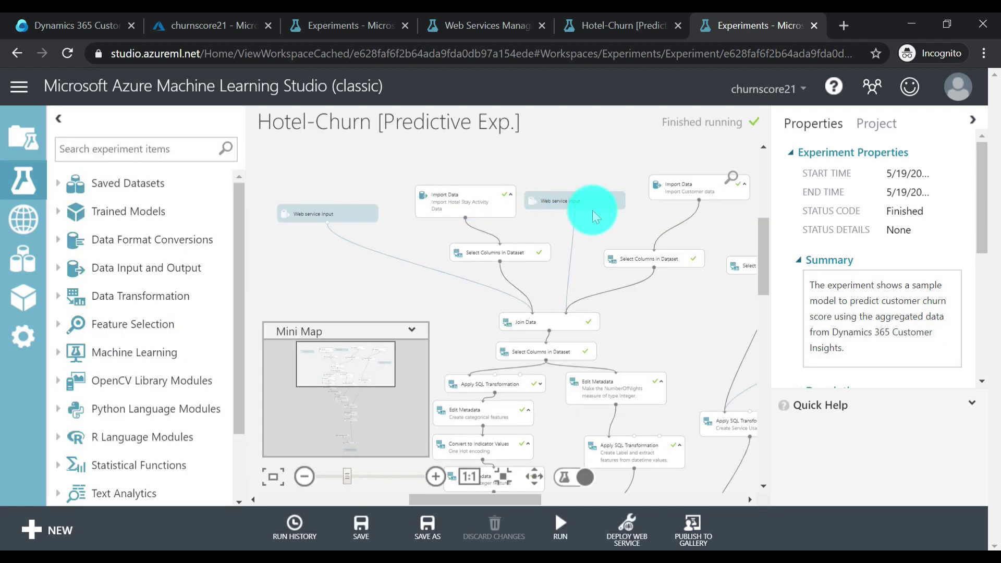
{"action": "left_click_drag", "start_coordinate": [449, 496], "coordinate": [524, 495]}
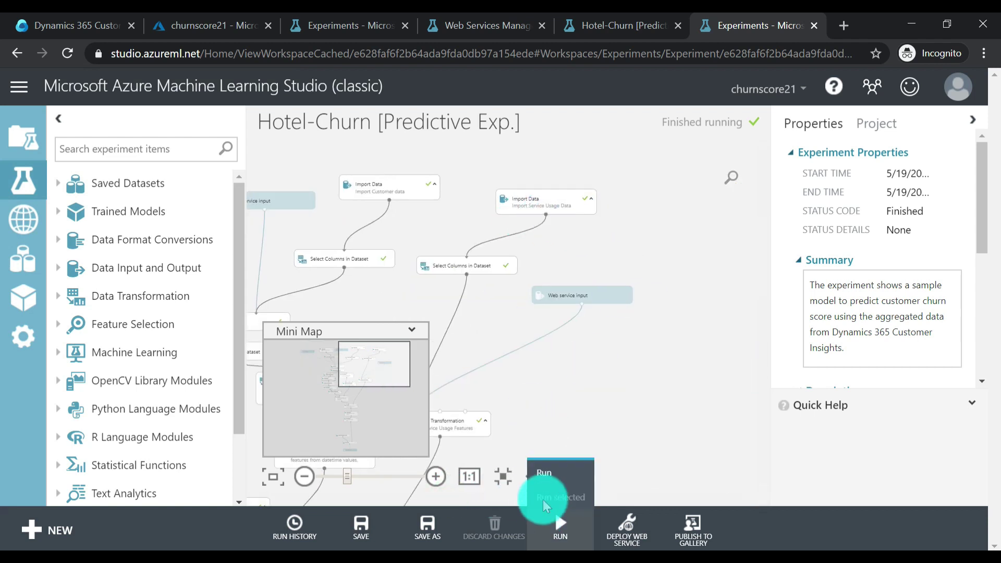
{"action": "left_click_drag", "start_coordinate": [585, 496], "coordinate": [536, 498]}
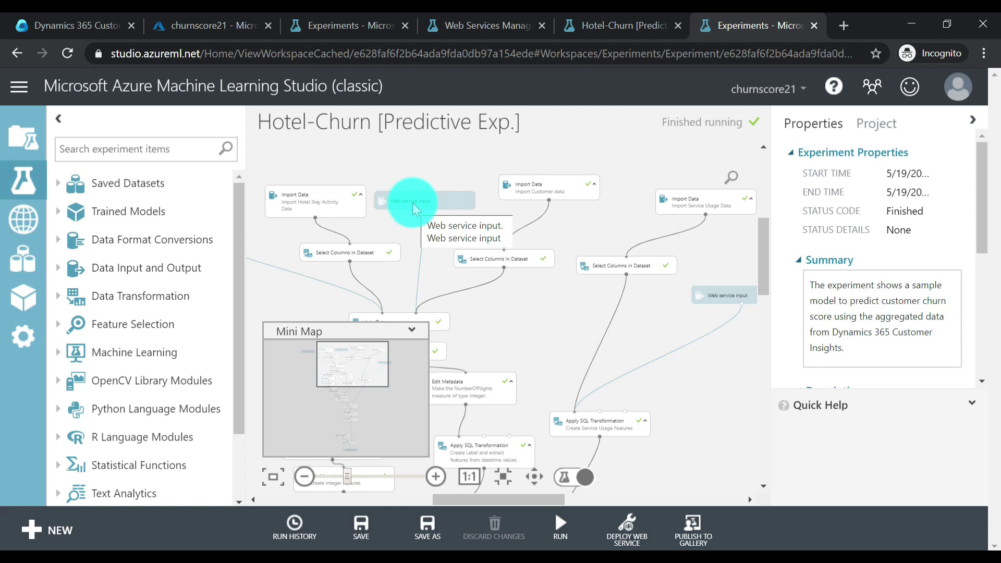
{"action": "scroll", "coordinate": [699, 375], "scroll_direction": "down", "scroll_amount": 2}
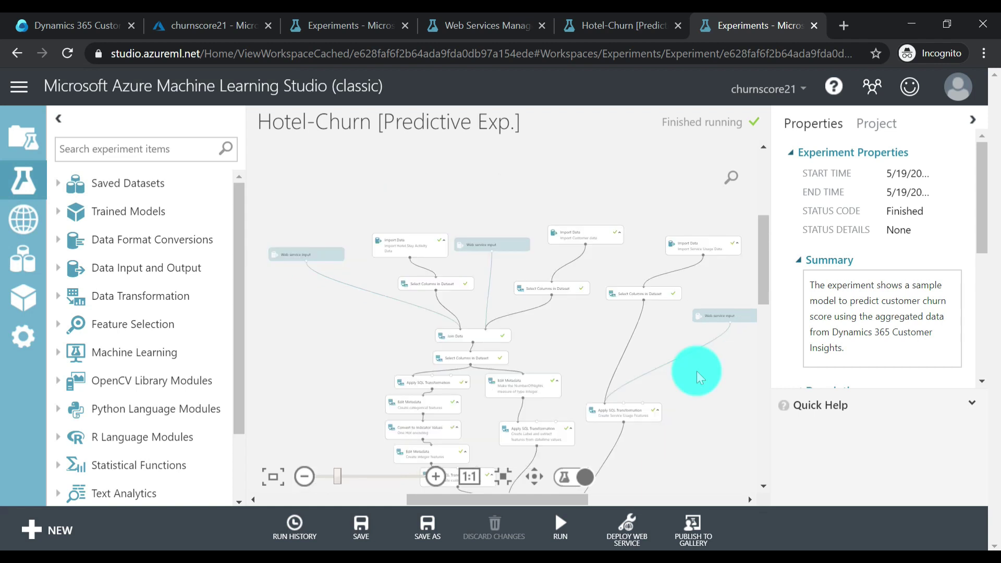
{"action": "scroll", "coordinate": [558, 353], "scroll_direction": "up", "scroll_amount": 1}
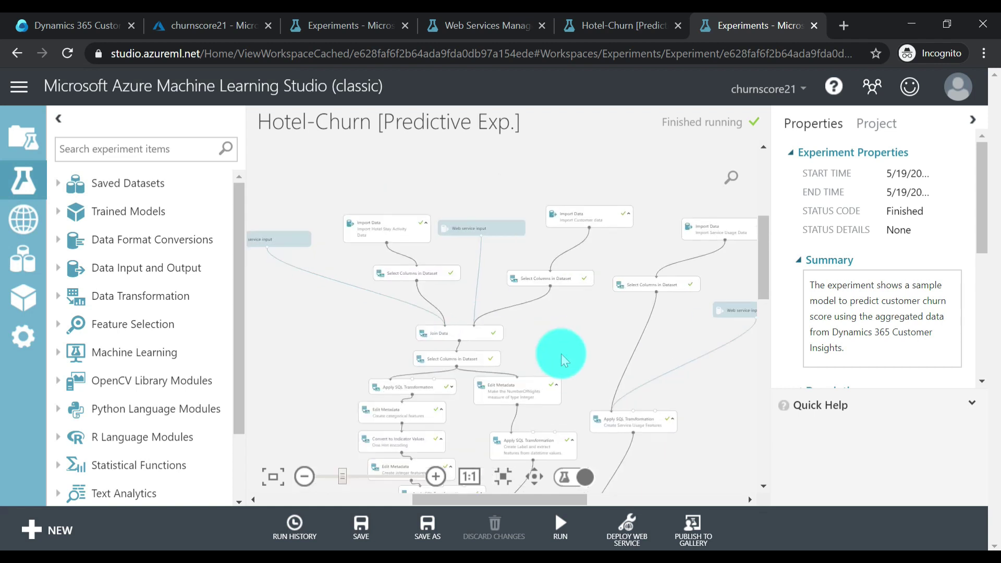
{"action": "left_click_drag", "start_coordinate": [762, 249], "coordinate": [765, 361]}
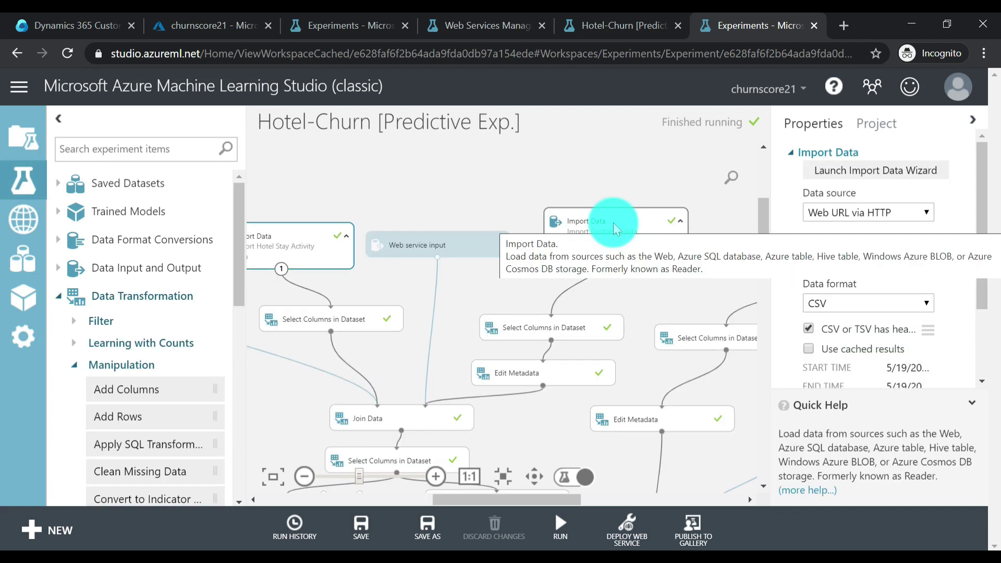
Review the Import Customer data module's web URL and CSV settings, then return to Customer Insights.
{"action": "left_click", "coordinate": [613, 223]}
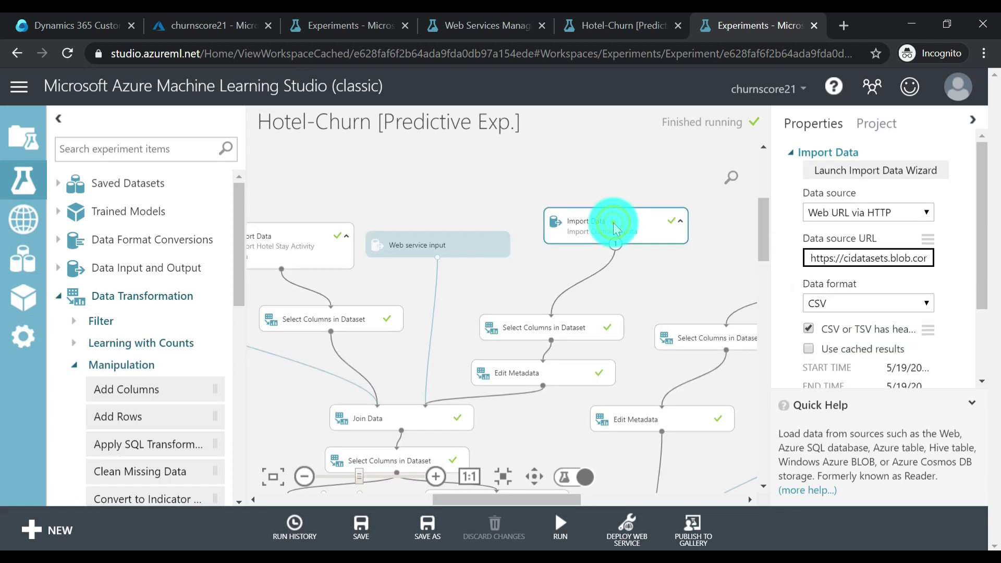
{"action": "left_click", "coordinate": [826, 259]}
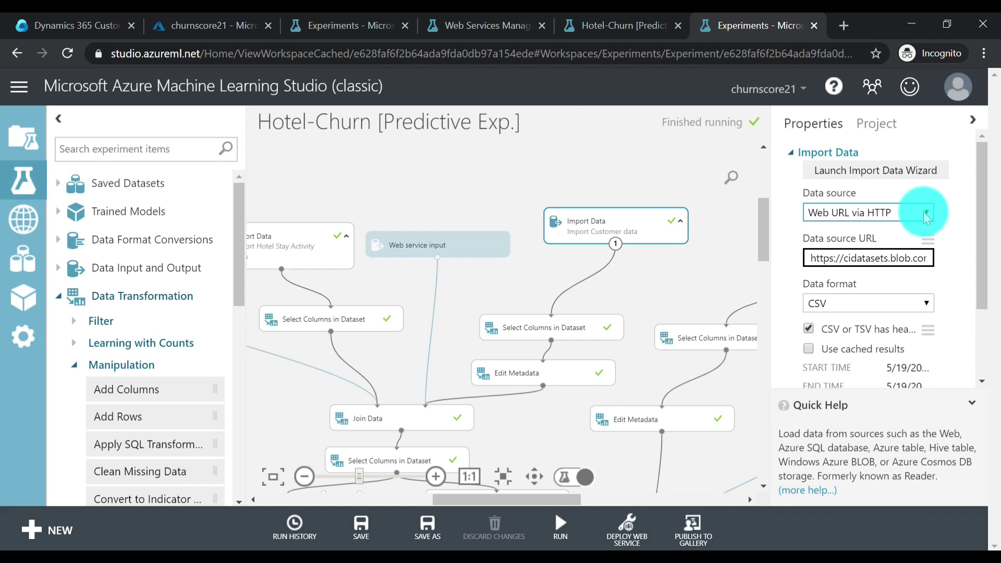
{"action": "left_click", "coordinate": [84, 24]}
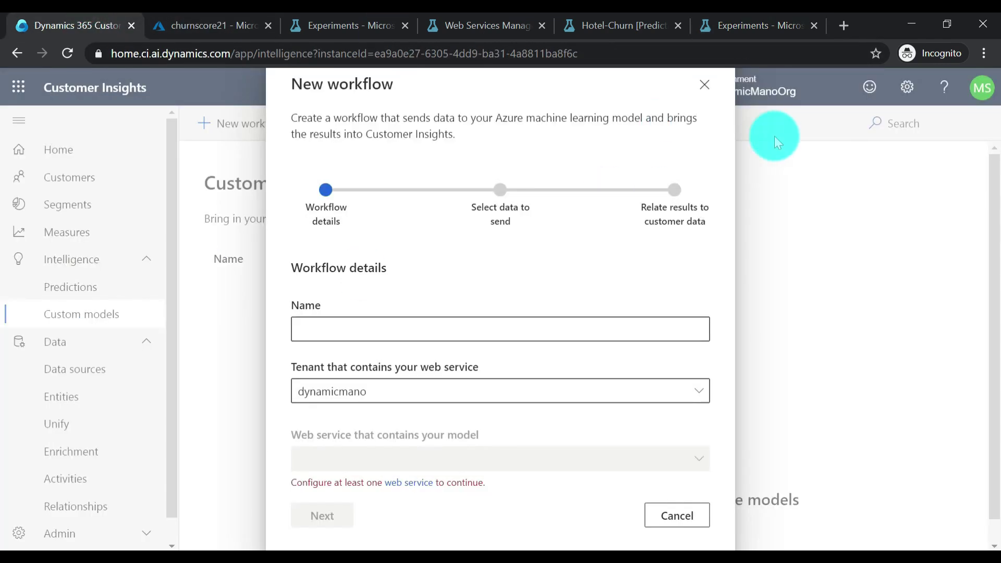
Cancel the new workflow and open Admin > Export destinations.
{"action": "left_click", "coordinate": [682, 515]}
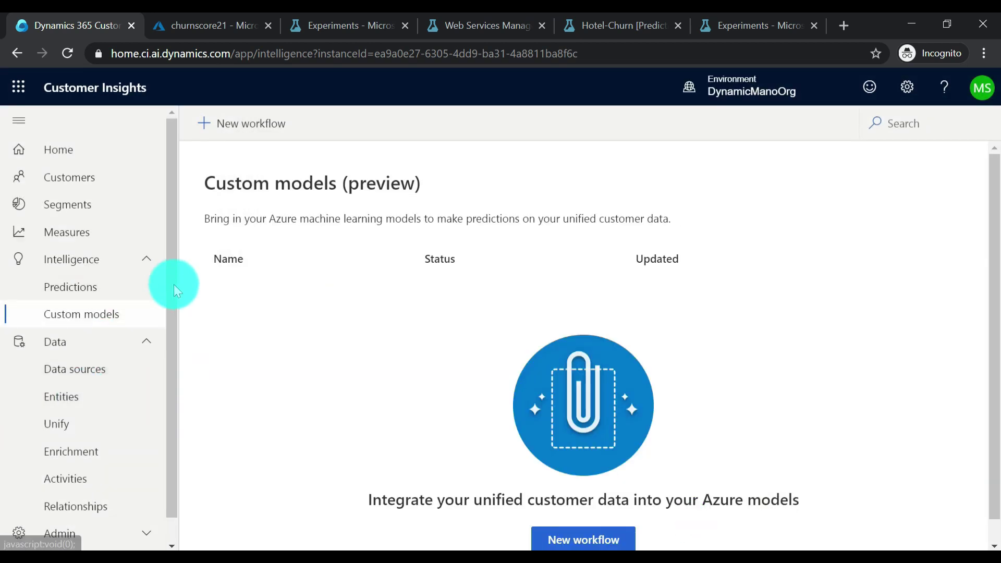
{"action": "scroll", "coordinate": [174, 425], "scroll_direction": "down", "scroll_amount": 1}
{"action": "left_click", "coordinate": [146, 508]}
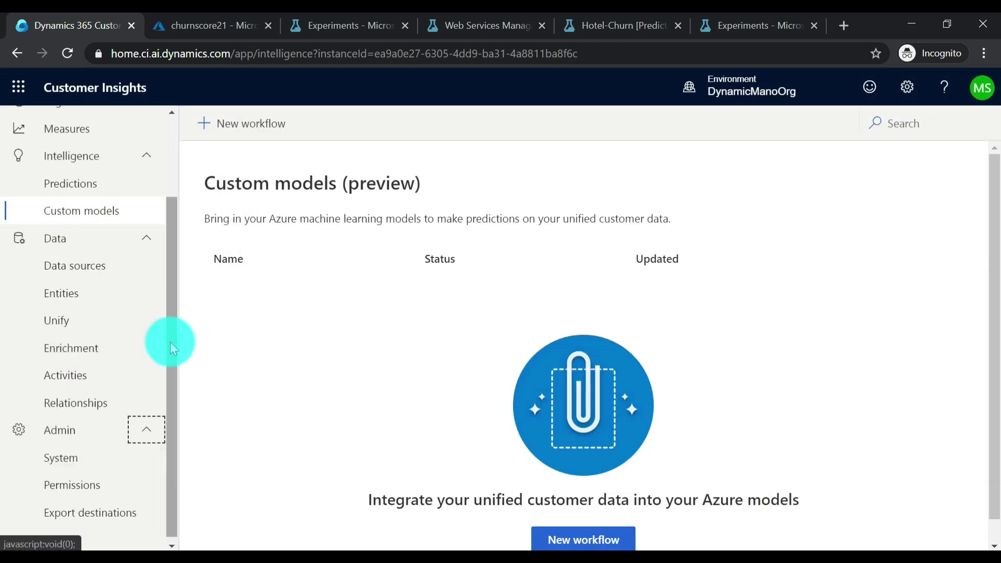
{"action": "left_click", "coordinate": [89, 514]}
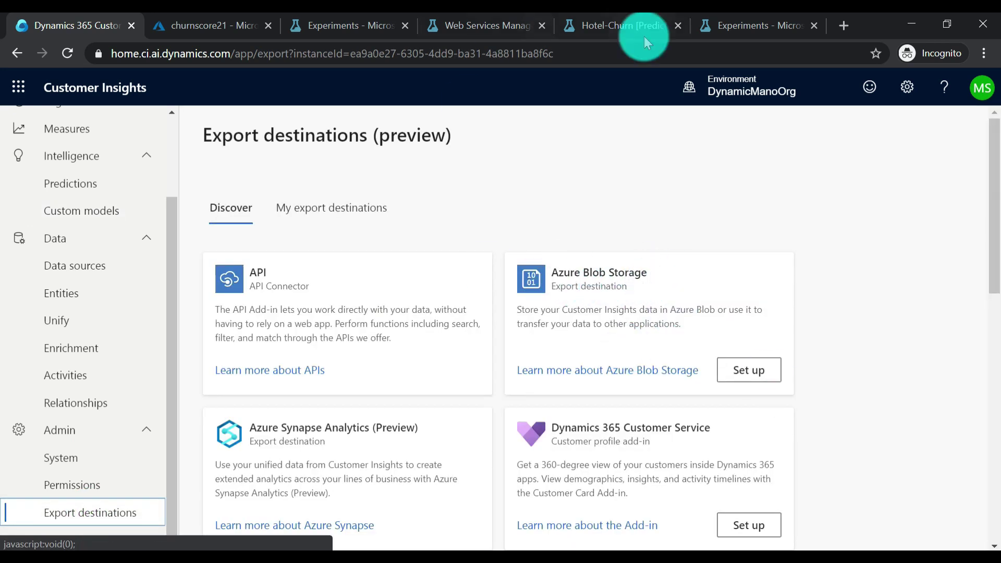
Cycle through the browser tabs back to the finished Hotel-Churn experiment in ML Studio.
{"action": "left_click", "coordinate": [212, 25]}
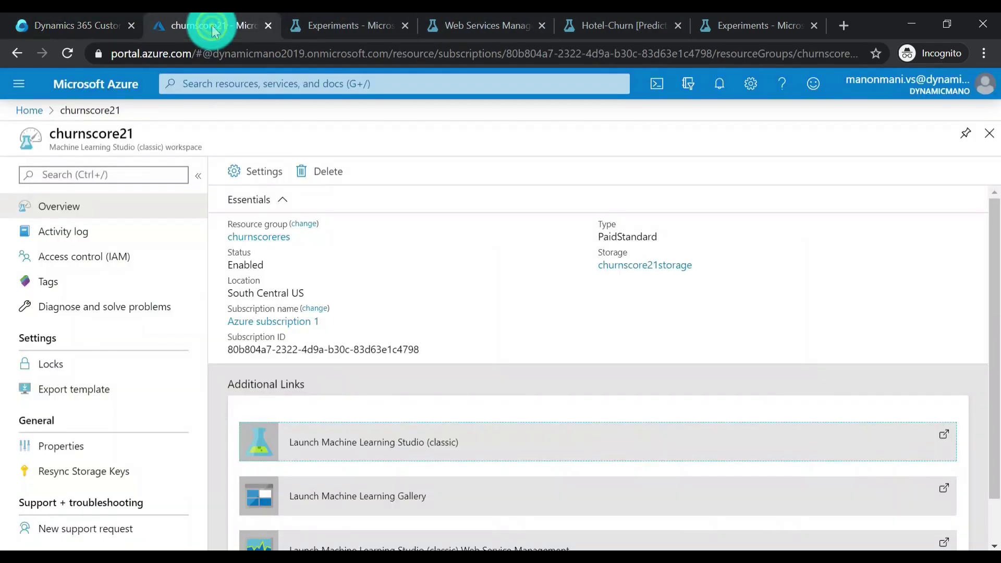
{"action": "left_click", "coordinate": [344, 27]}
{"action": "left_click", "coordinate": [487, 25]}
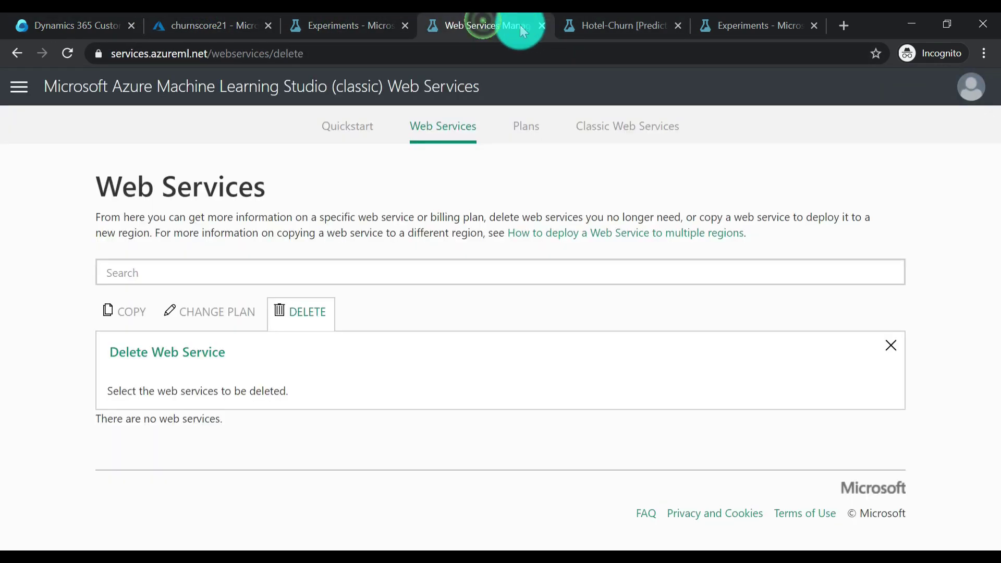
{"action": "left_click", "coordinate": [619, 26]}
{"action": "left_click", "coordinate": [737, 24]}
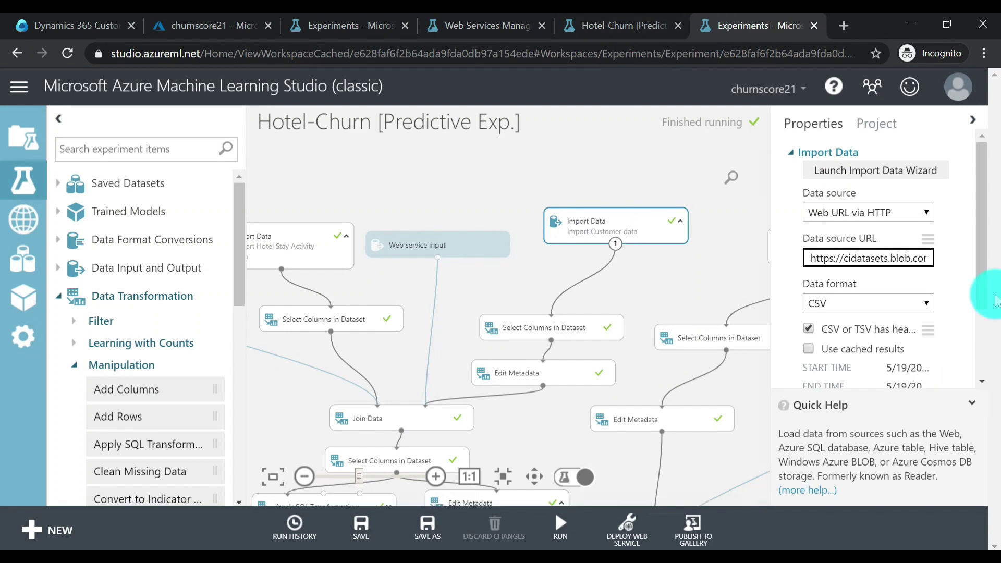
Inspect the Import Customer data source options and experiment properties, leaving them unchanged.
{"action": "left_click", "coordinate": [920, 213]}
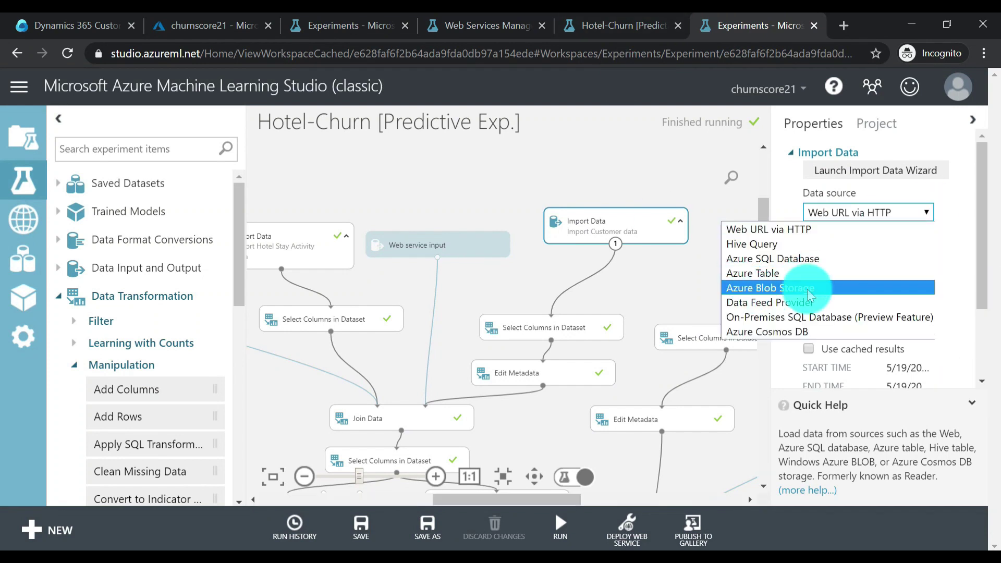
{"action": "left_click", "coordinate": [690, 165]}
{"action": "left_click", "coordinate": [689, 165]}
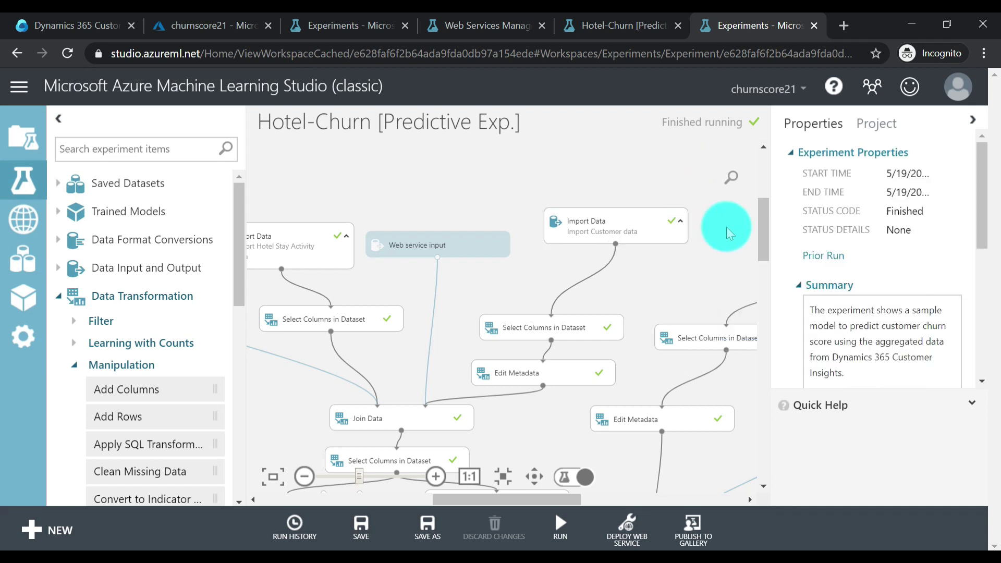
{"action": "left_click", "coordinate": [602, 232]}
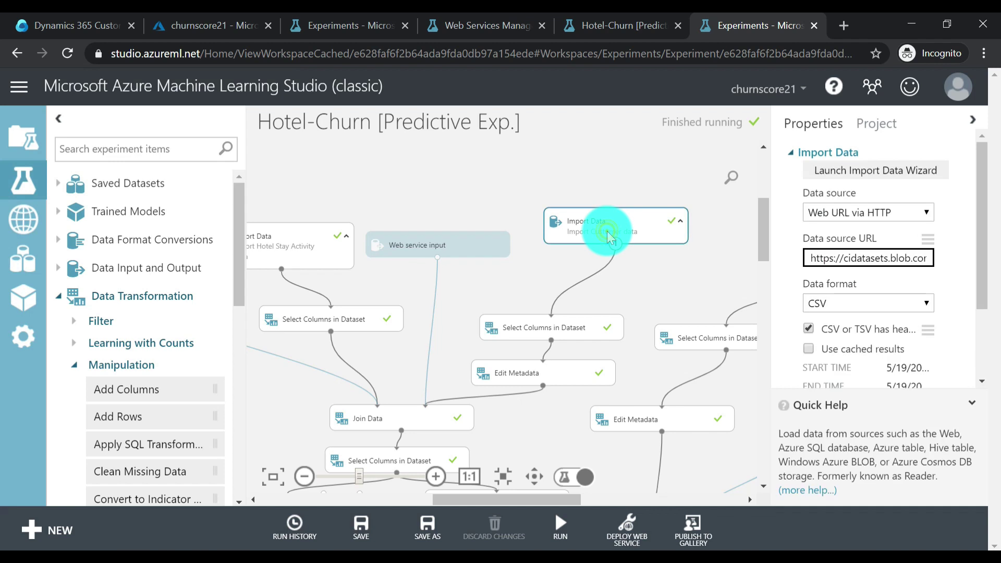
Deploy Hotel-Churn as a new web service on churnscore21Plan and confirm it shows Succeeded.
{"action": "left_click", "coordinate": [614, 518]}
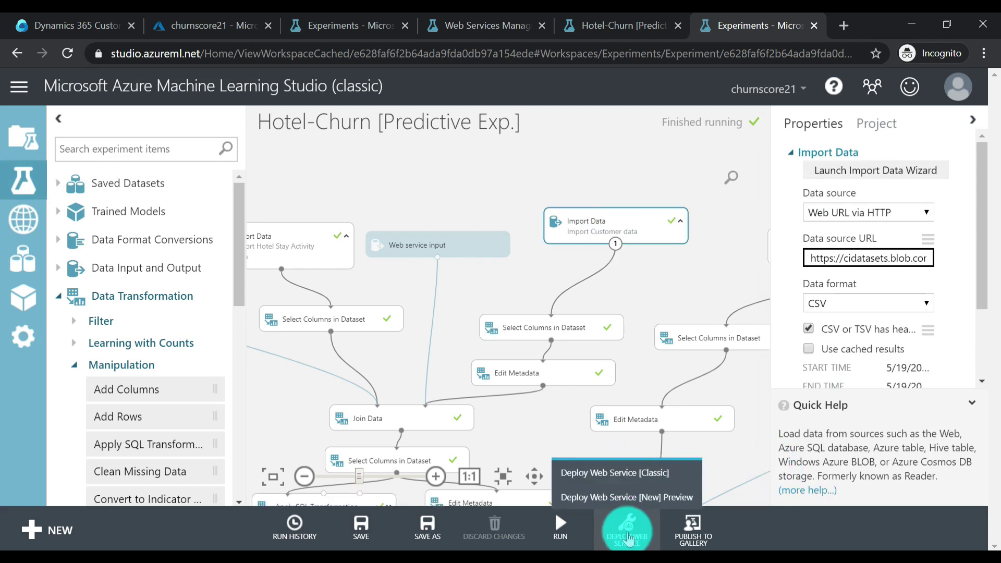
{"action": "left_click", "coordinate": [624, 499]}
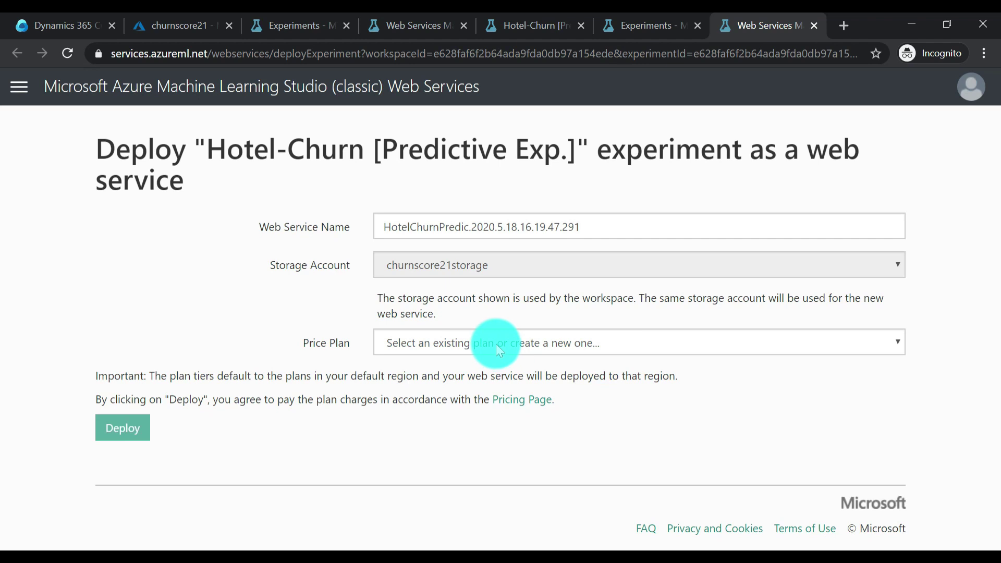
{"action": "left_click", "coordinate": [495, 346]}
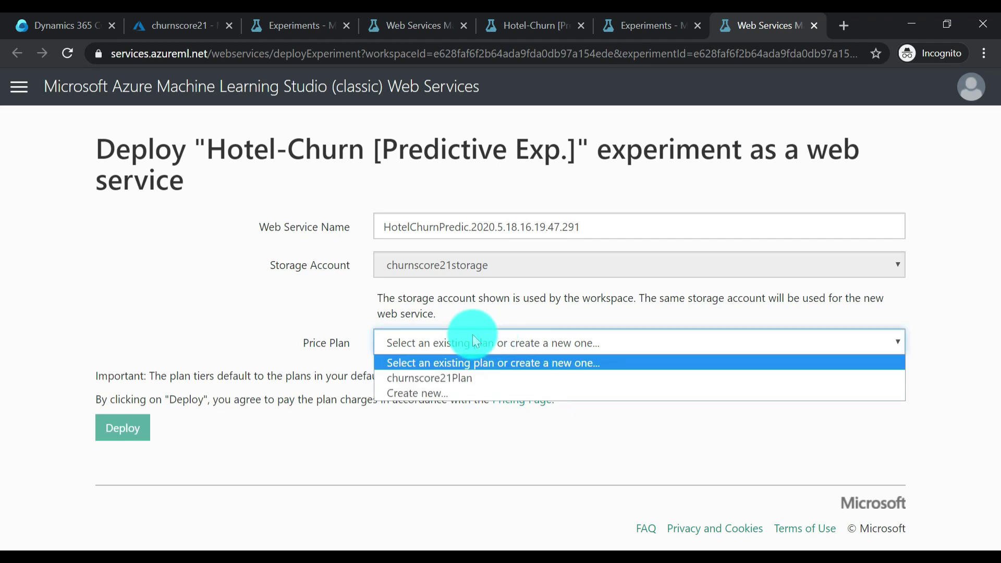
{"action": "left_click", "coordinate": [459, 378]}
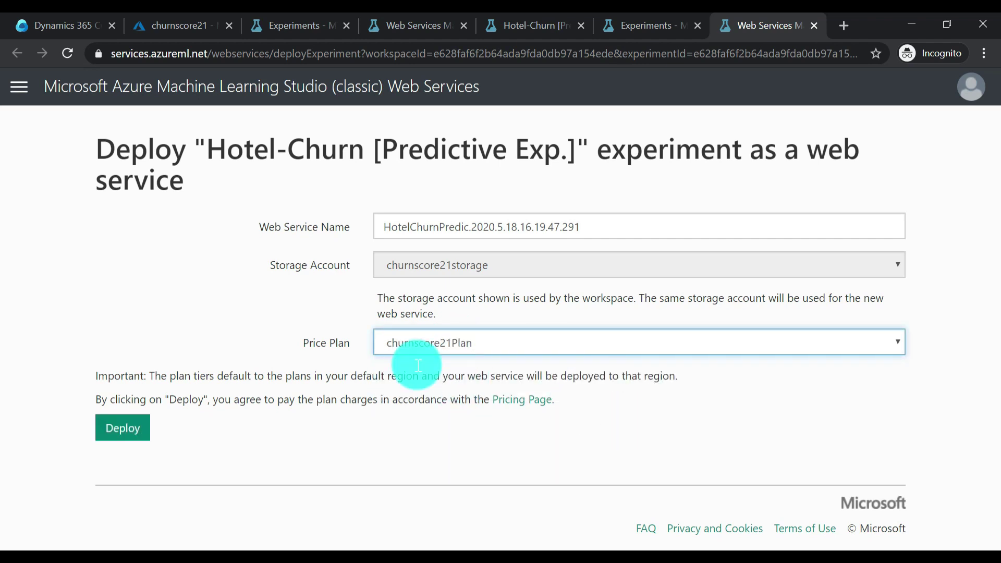
{"action": "left_click", "coordinate": [125, 434]}
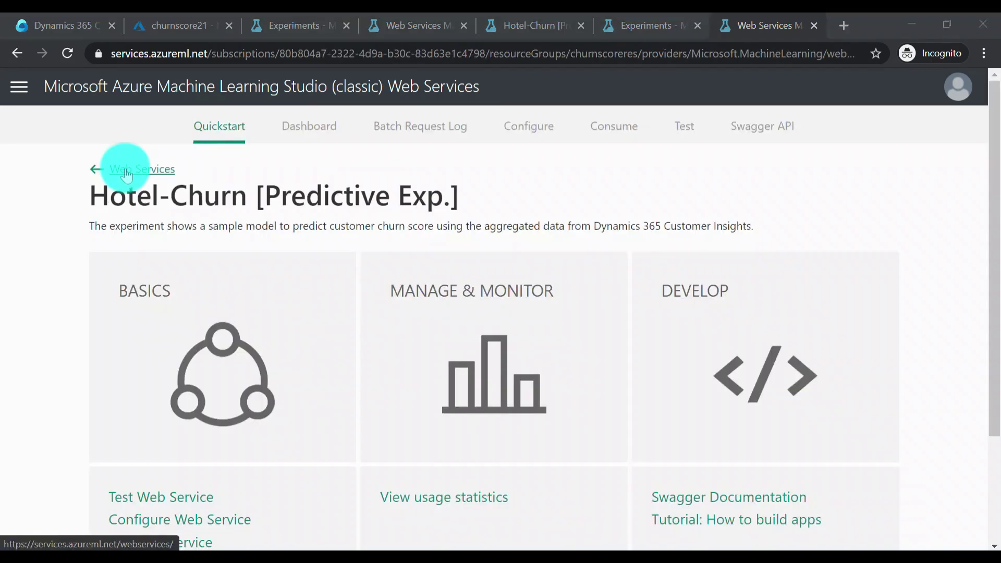
{"action": "left_click", "coordinate": [126, 175]}
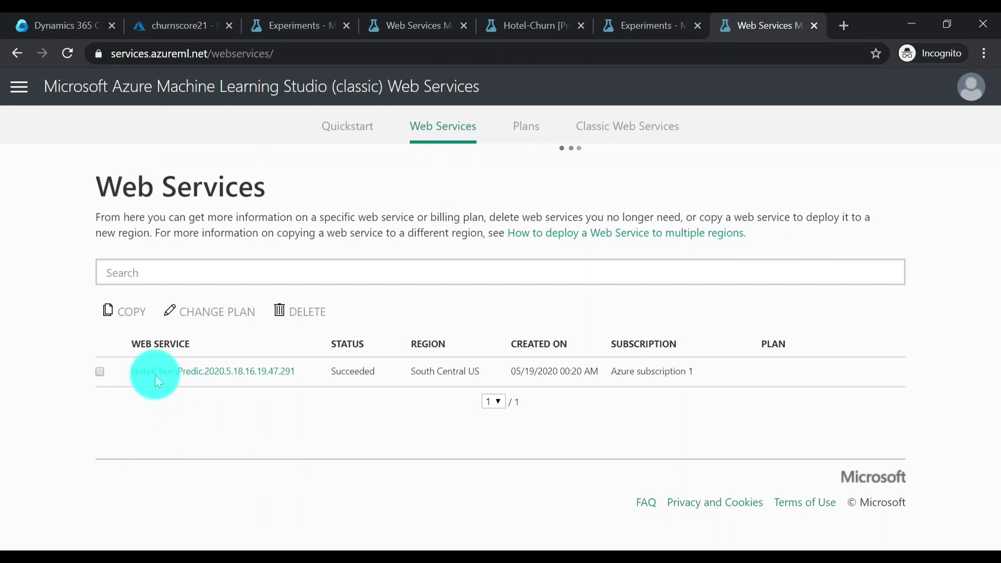
{"action": "left_click", "coordinate": [61, 27]}
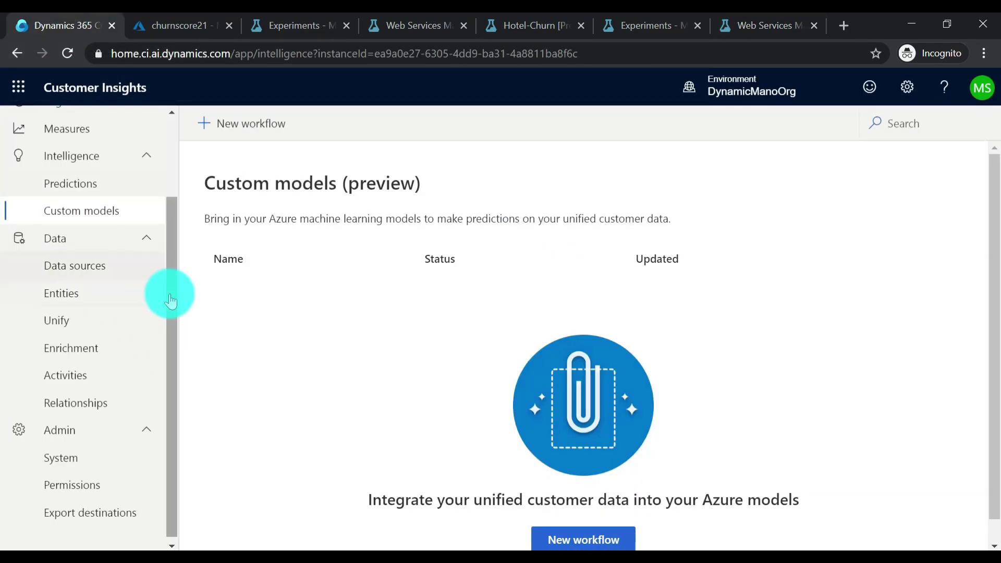
Refresh Customer Insights, reopen Intelligence > Custom models and start a new workflow.
{"action": "left_click", "coordinate": [64, 49]}
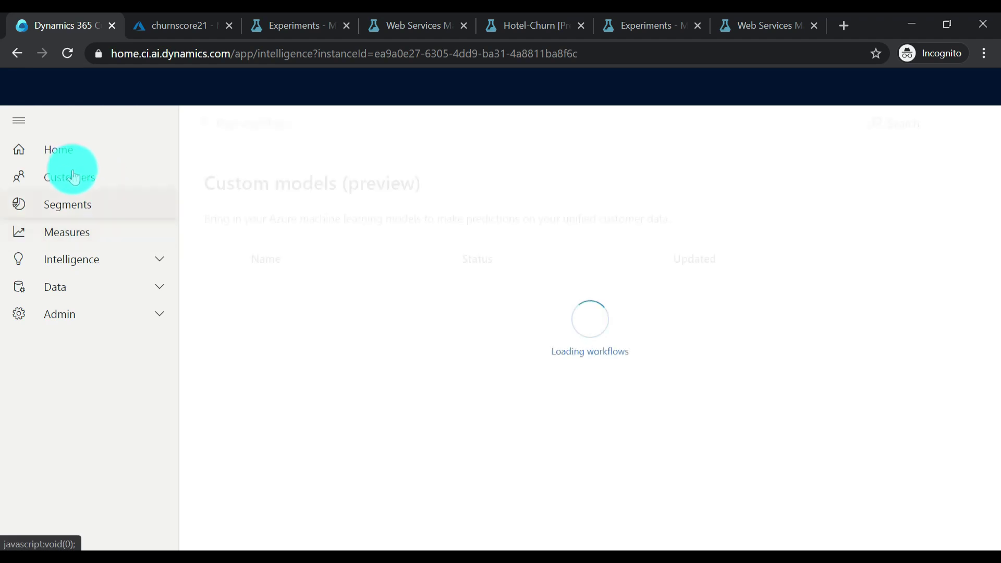
{"action": "left_click", "coordinate": [137, 260]}
{"action": "left_click", "coordinate": [79, 315]}
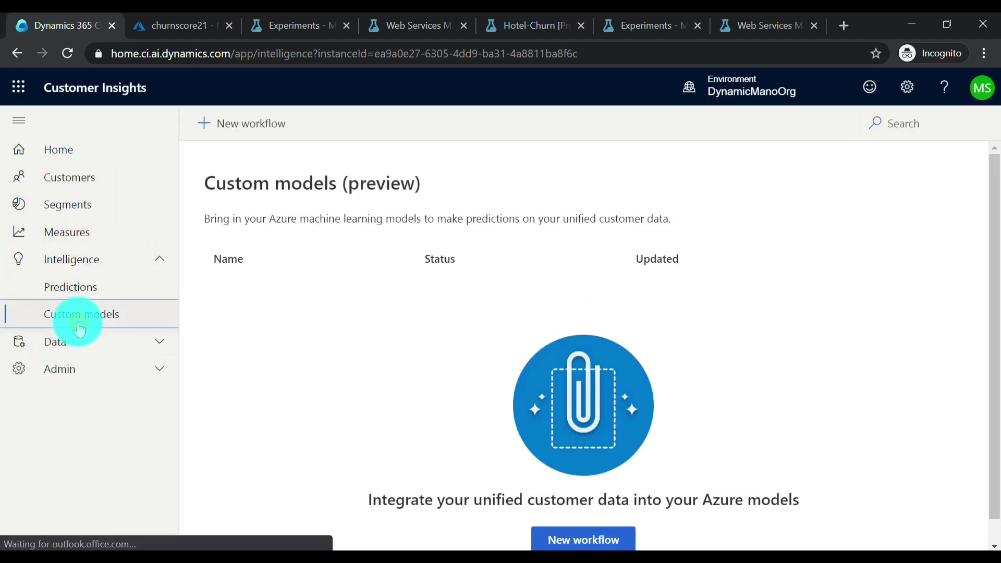
{"action": "left_click", "coordinate": [232, 123]}
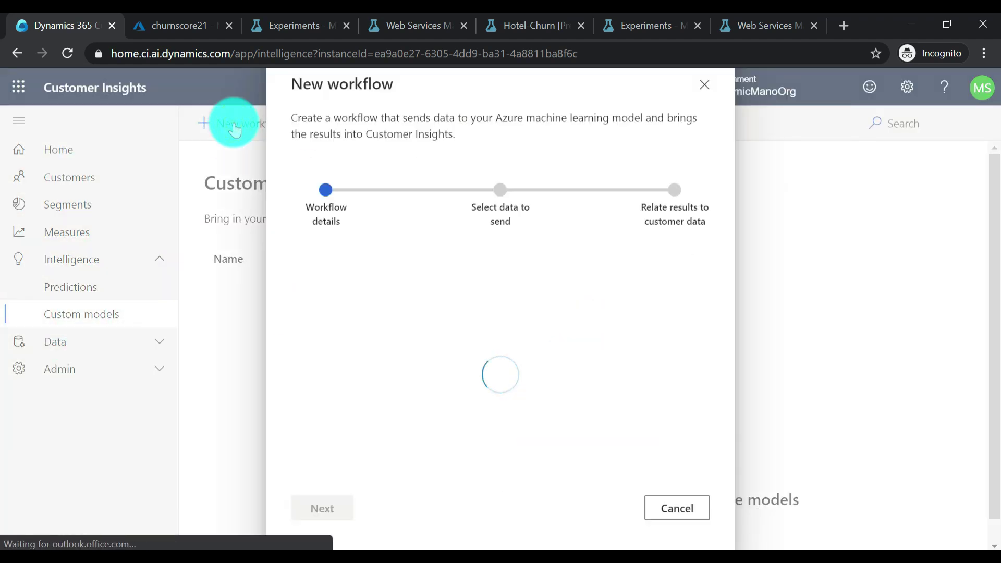
Name the workflow PredictionEndpoint, choose the Hotel-Churn [Predictive Exp.] web service, and continue.
{"action": "left_click", "coordinate": [372, 329]}
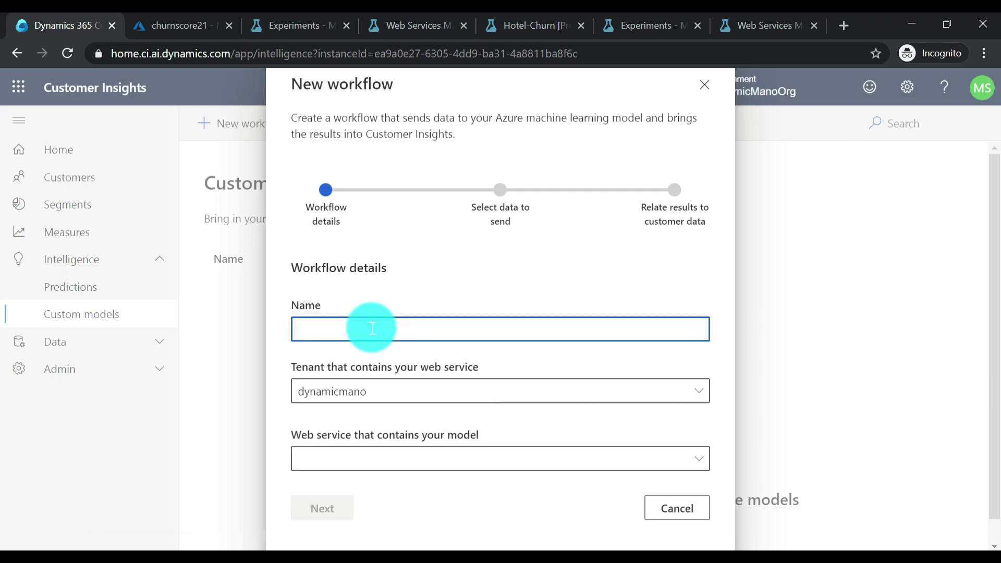
{"action": "type", "text": "PredictionEndpoint"}
{"action": "left_click", "coordinate": [355, 460]}
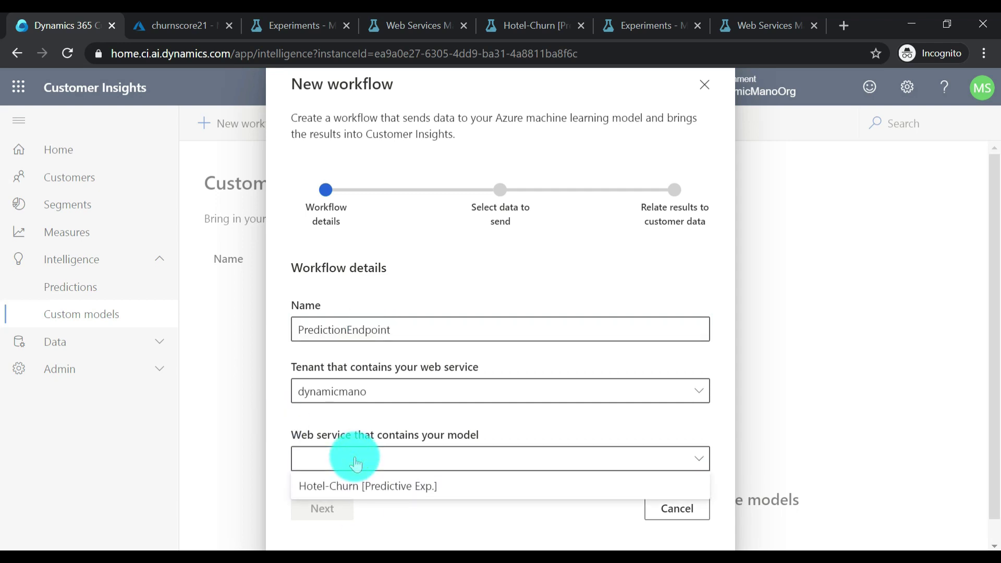
{"action": "left_click", "coordinate": [352, 480]}
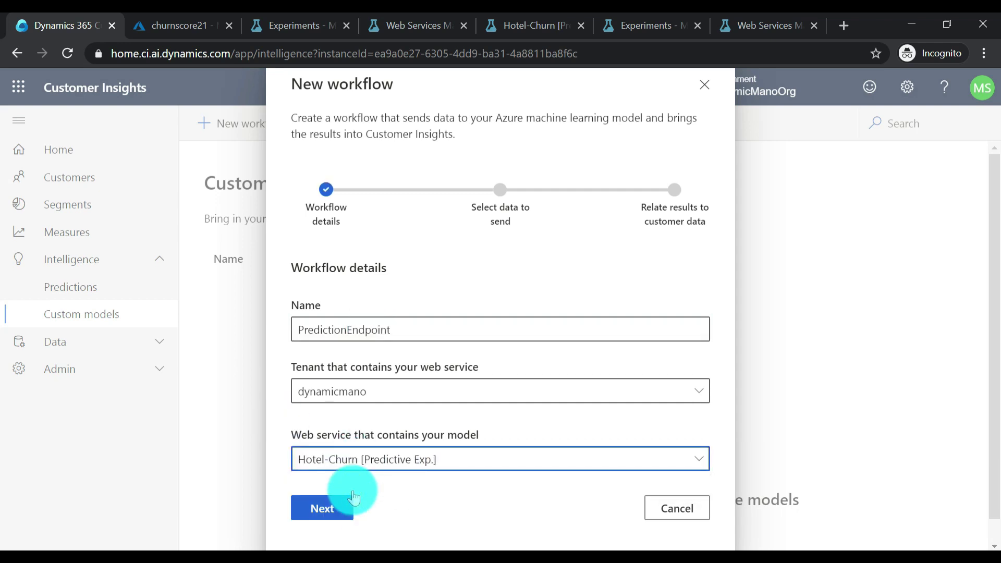
{"action": "left_click", "coordinate": [322, 507]}
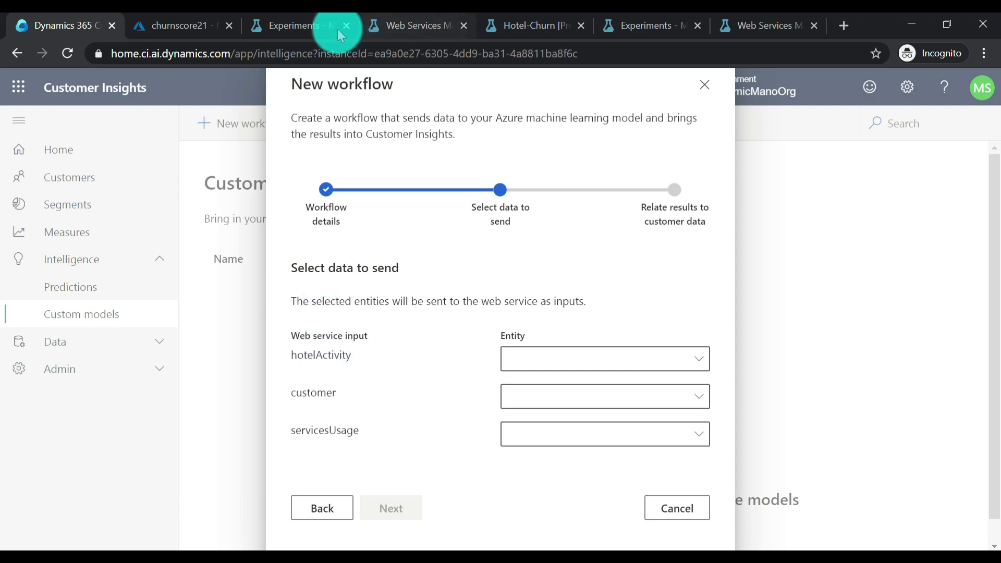
{"action": "left_click", "coordinate": [305, 25]}
{"action": "left_click", "coordinate": [392, 29]}
{"action": "left_click", "coordinate": [427, 248]}
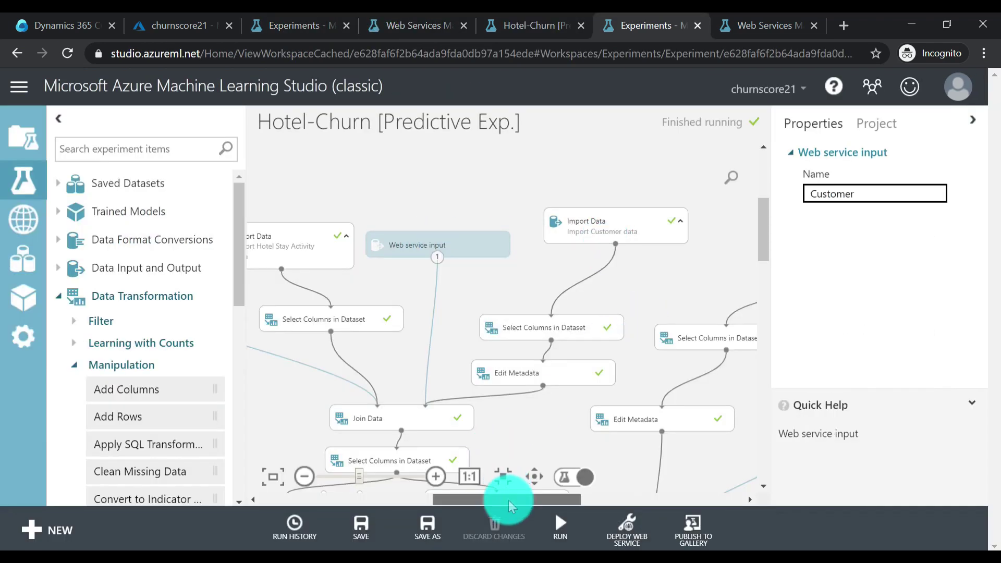
{"action": "left_click_drag", "start_coordinate": [508, 500], "coordinate": [571, 499]}
{"action": "left_click", "coordinate": [312, 263]}
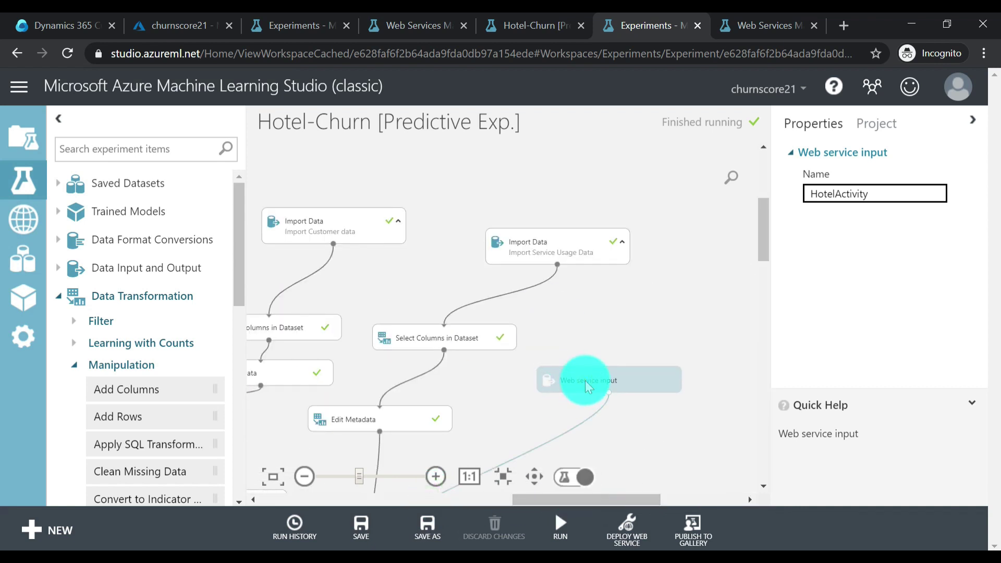
{"action": "left_click", "coordinate": [588, 386]}
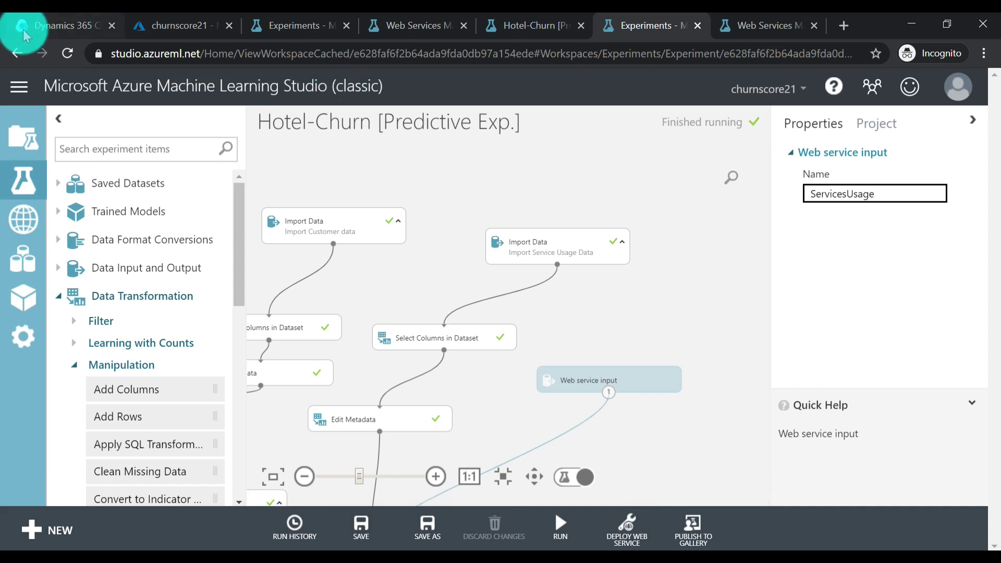
{"action": "left_click", "coordinate": [54, 26]}
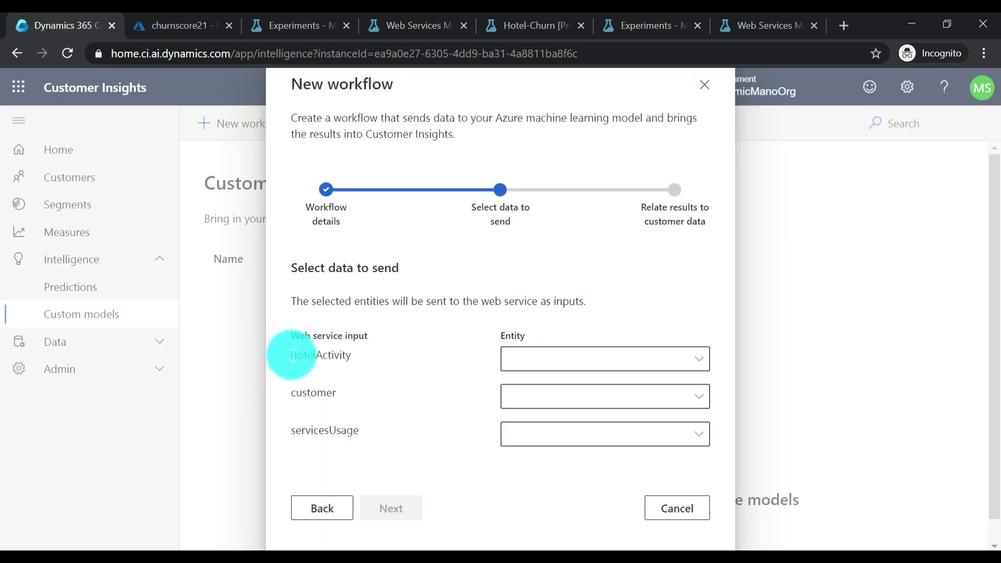
Map the hotelActivity, customer and servicesUsage inputs to HotelActivity, Customer and ServiceUsage entities.
{"action": "left_click", "coordinate": [566, 360]}
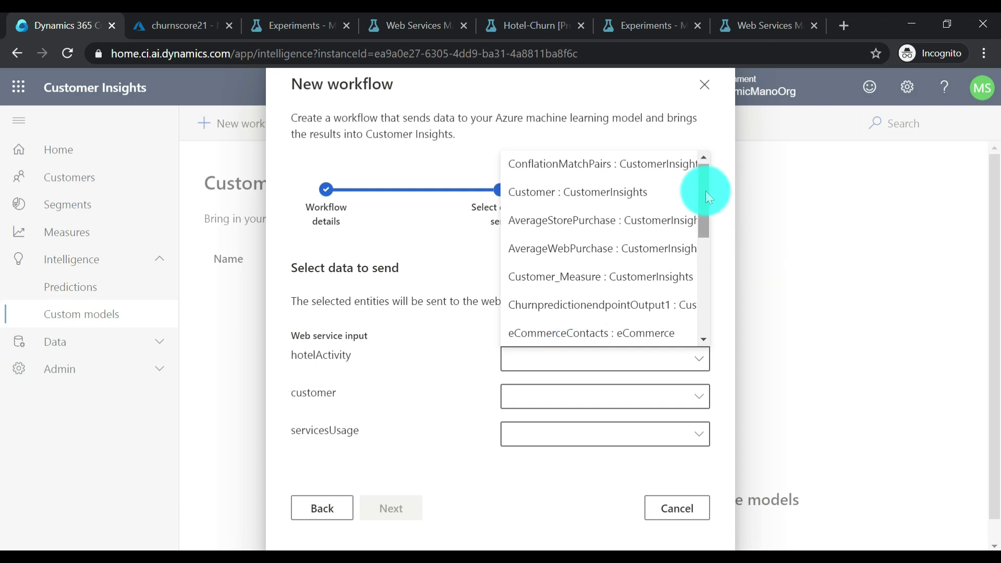
{"action": "left_click_drag", "start_coordinate": [705, 191], "coordinate": [703, 291]}
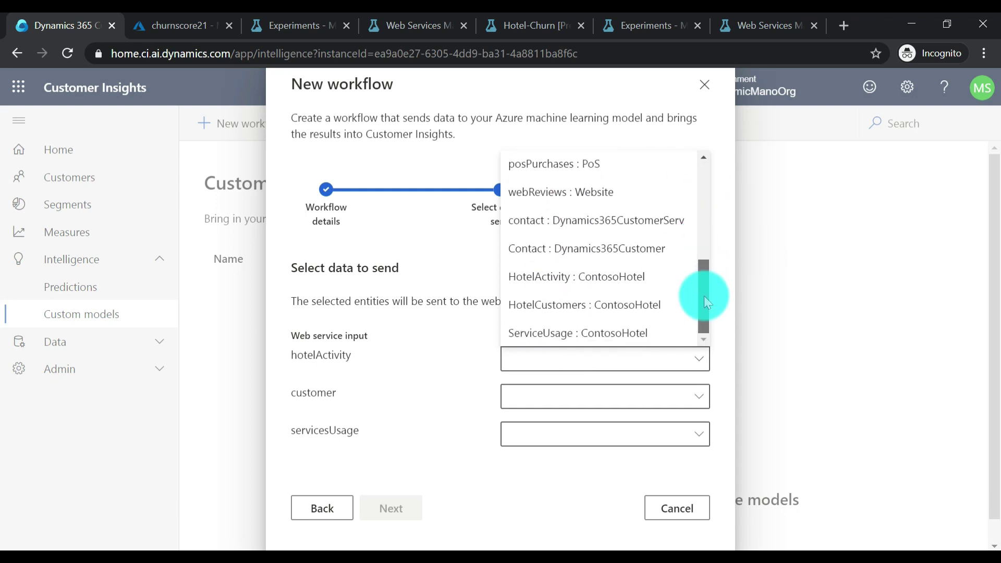
{"action": "left_click", "coordinate": [558, 278]}
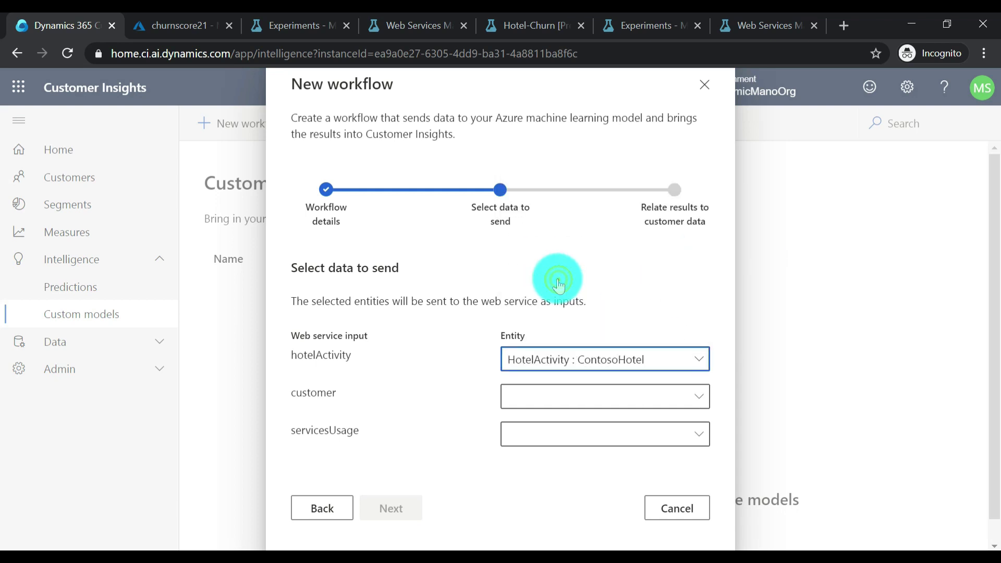
{"action": "left_click", "coordinate": [672, 395]}
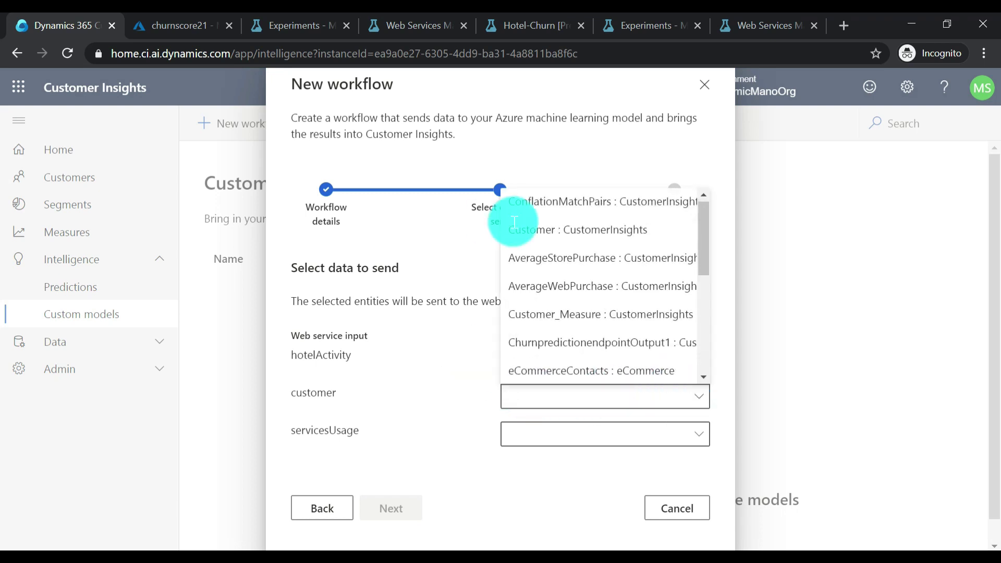
{"action": "left_click", "coordinate": [560, 235]}
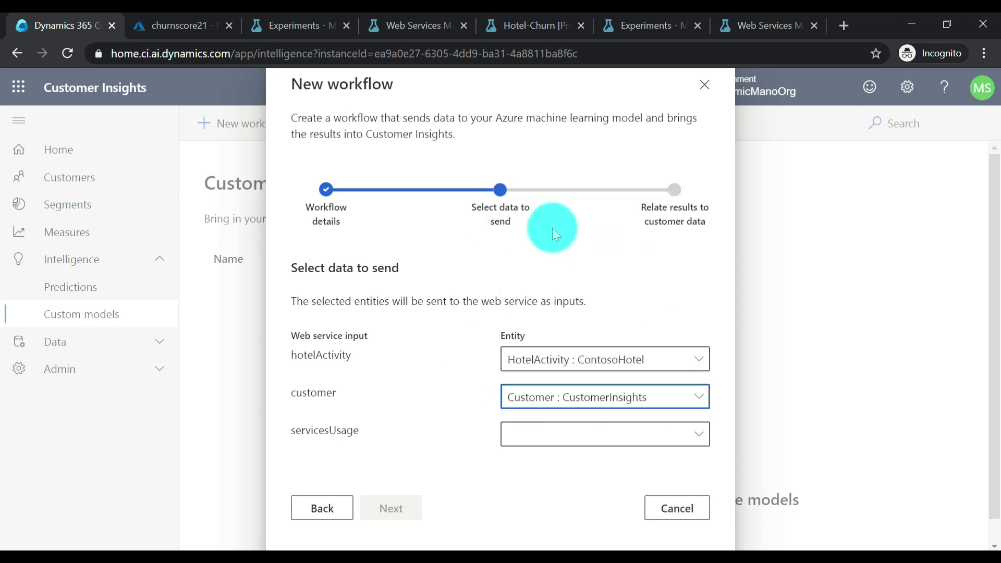
{"action": "left_click", "coordinate": [592, 429]}
{"action": "scroll", "coordinate": [671, 298], "scroll_direction": "down", "scroll_amount": 3}
{"action": "left_click_drag", "start_coordinate": [704, 313], "coordinate": [703, 406]}
{"action": "left_click", "coordinate": [578, 411]}
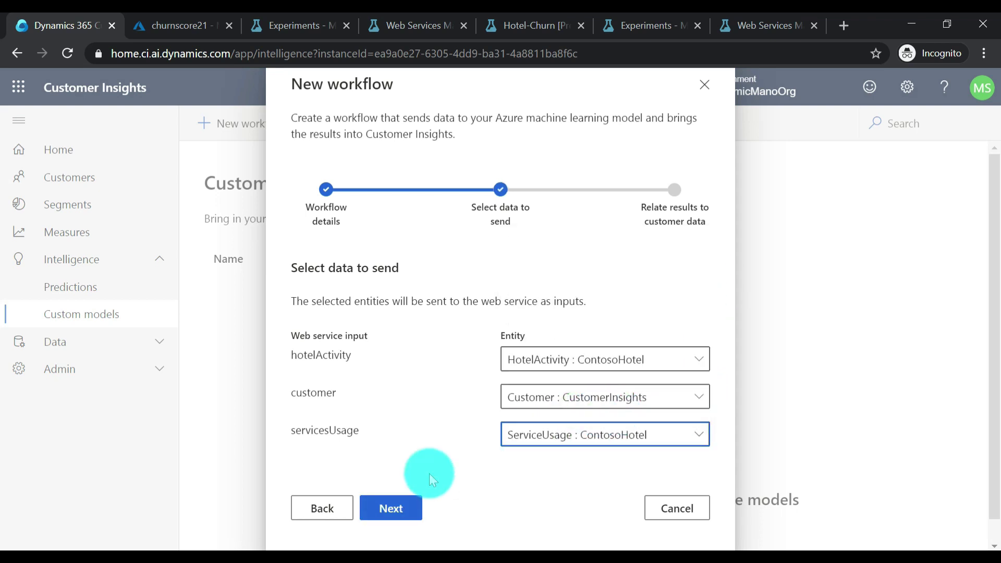
Relate the results to customers using customerId as Customer ID and save the workflow.
{"action": "left_click", "coordinate": [399, 508]}
{"action": "left_click", "coordinate": [387, 351]}
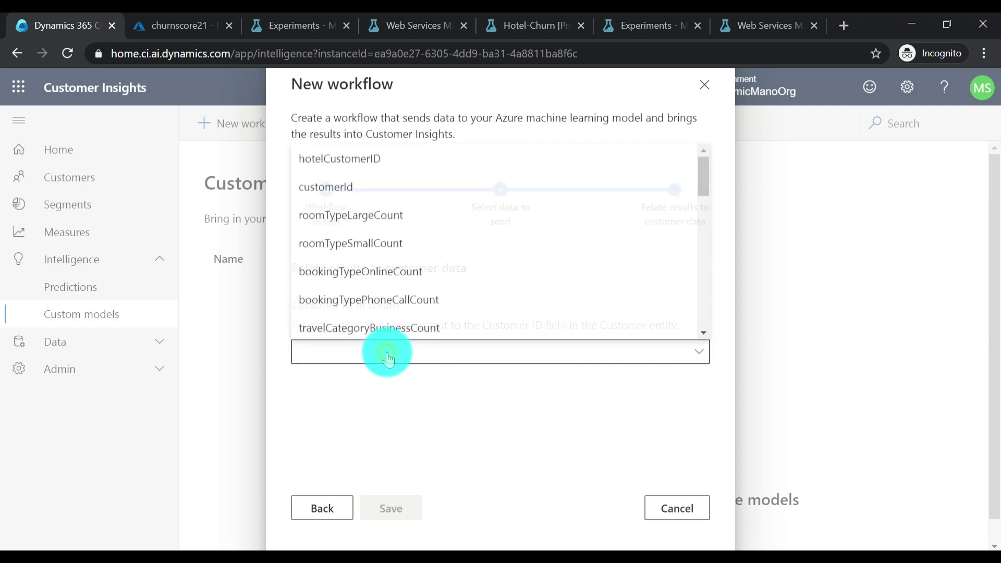
{"action": "left_click", "coordinate": [336, 187]}
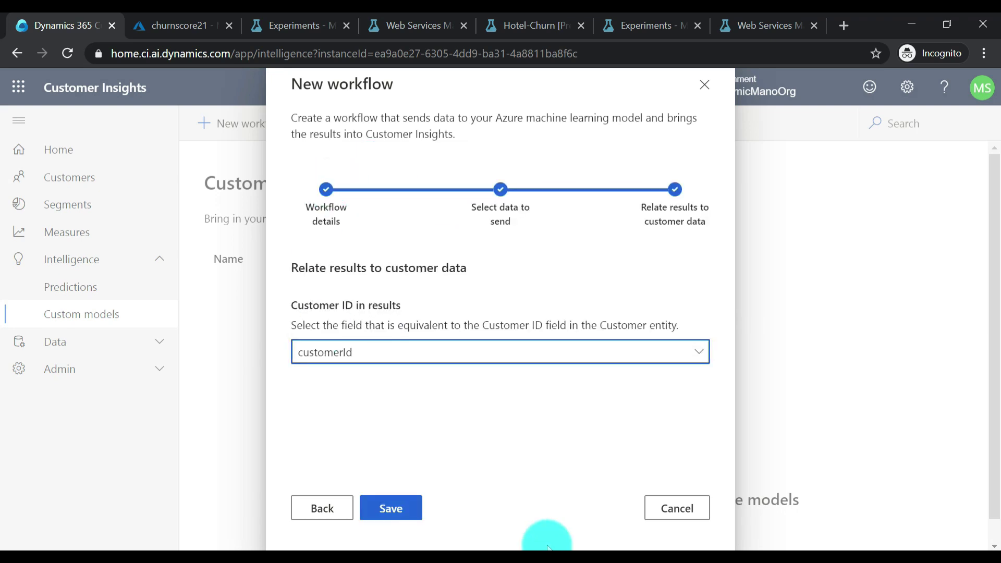
{"action": "left_click", "coordinate": [389, 514]}
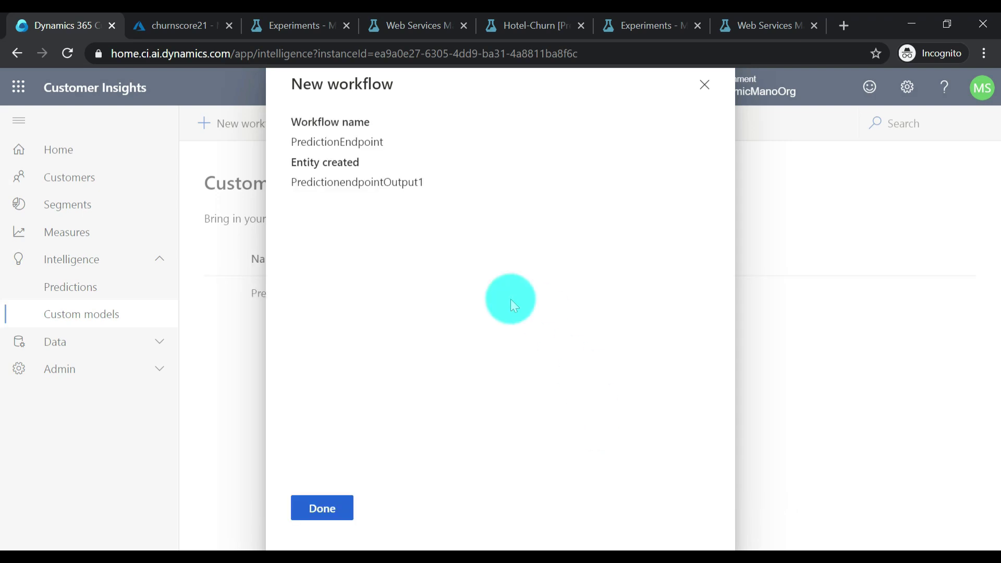
Run the PredictionEndpoint model until Active, then check Entities for PredictionendpointOutput1.
{"action": "left_click", "coordinate": [322, 508]}
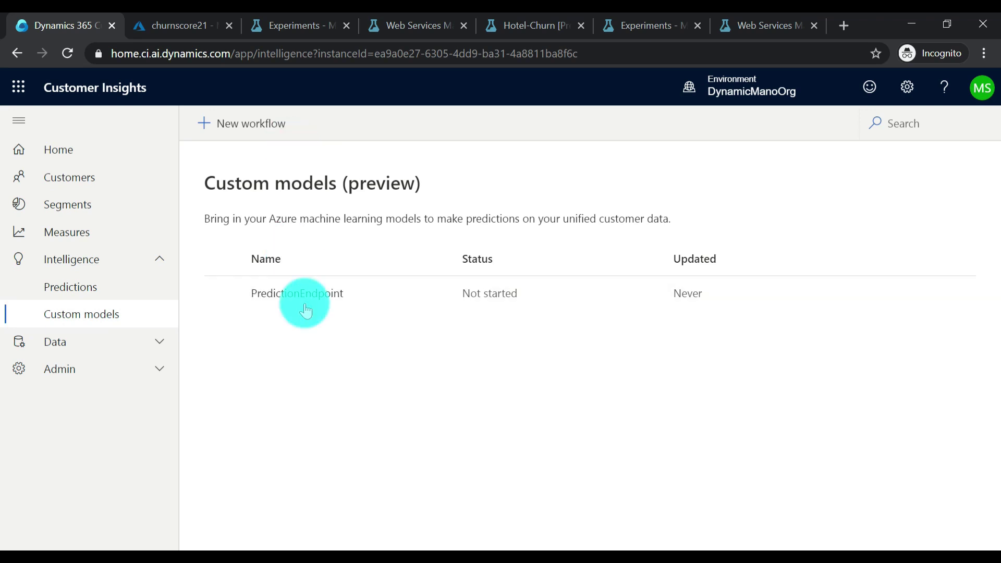
{"action": "mouse_move", "coordinate": [412, 297]}
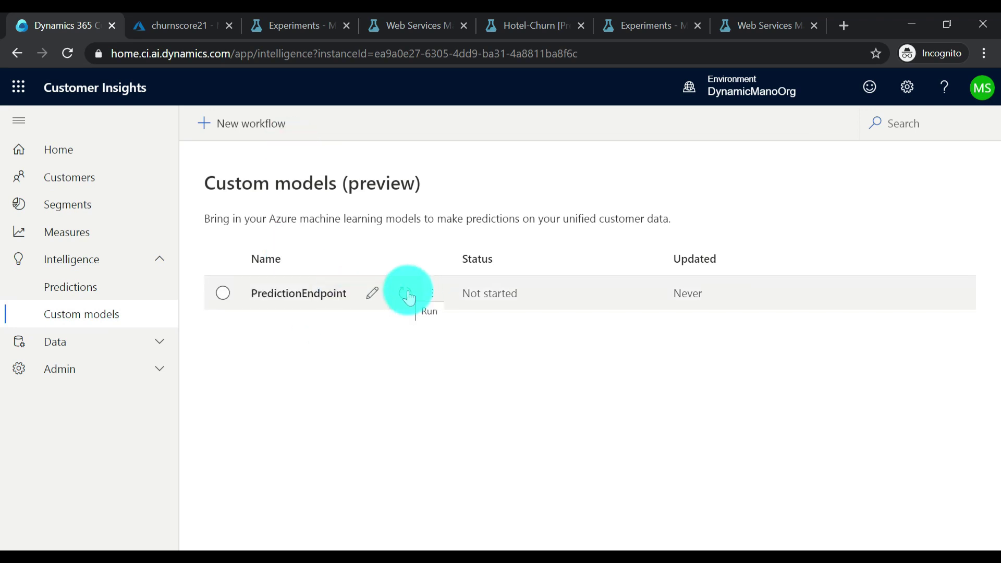
{"action": "left_click", "coordinate": [406, 294]}
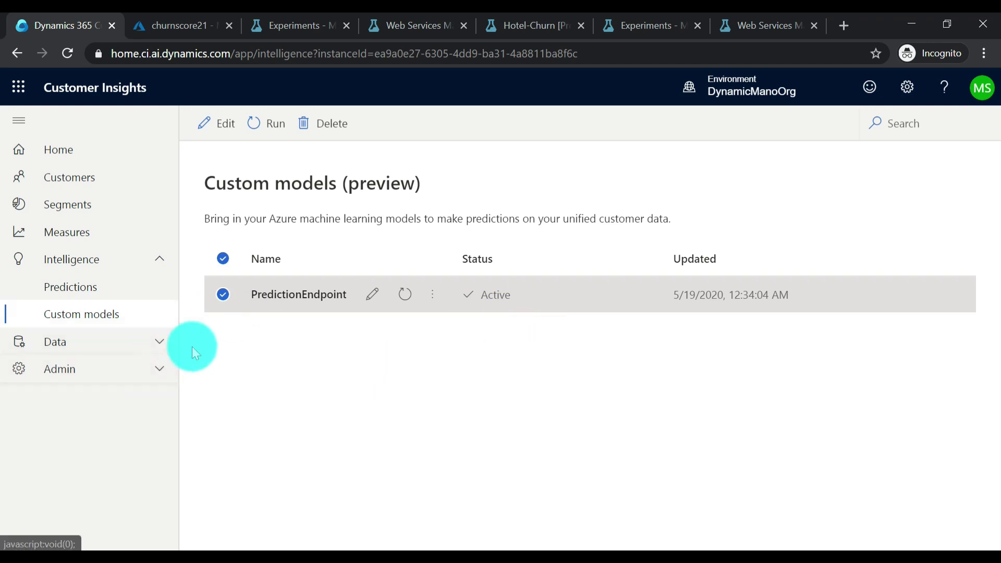
{"action": "left_click", "coordinate": [161, 343]}
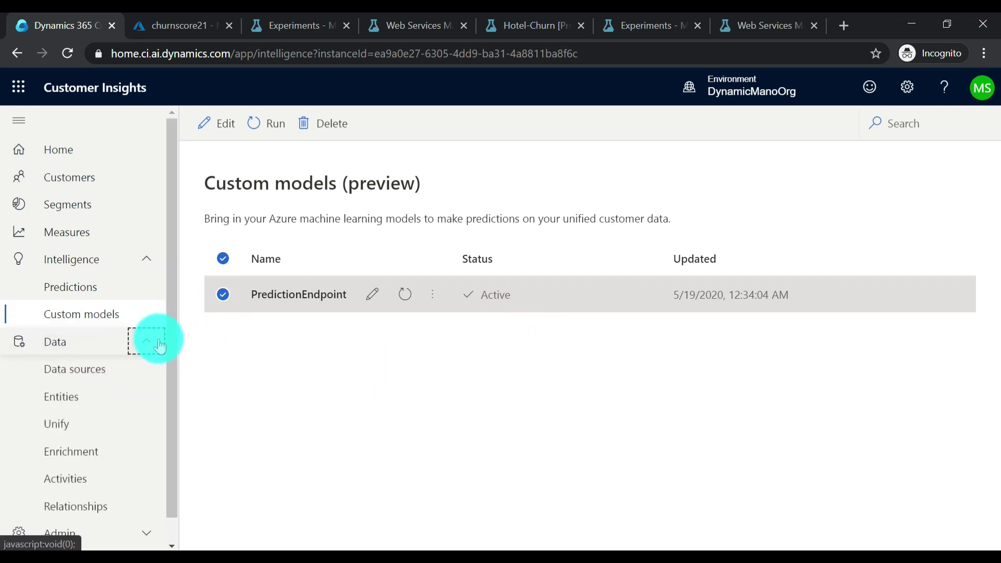
{"action": "left_click", "coordinate": [60, 397]}
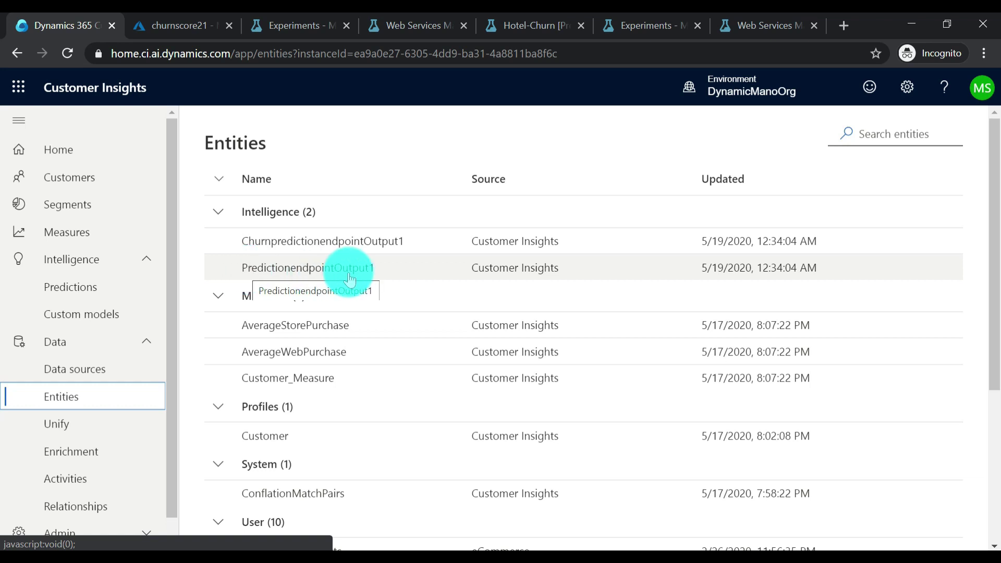
Browse the PredictionendpointOutput1 scored data and download it as a CSV file.
{"action": "left_click", "coordinate": [320, 270]}
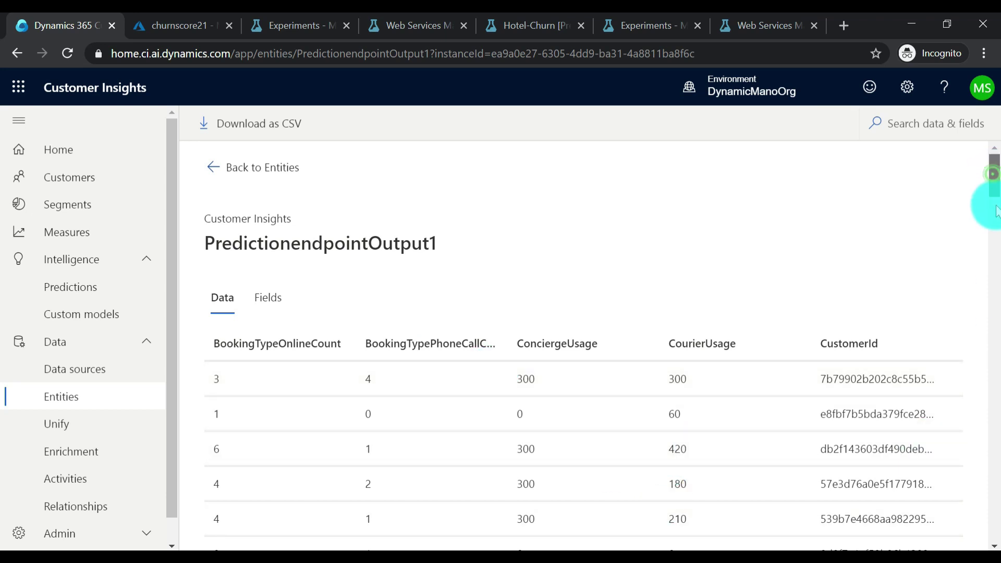
{"action": "left_click_drag", "start_coordinate": [994, 198], "coordinate": [995, 518]}
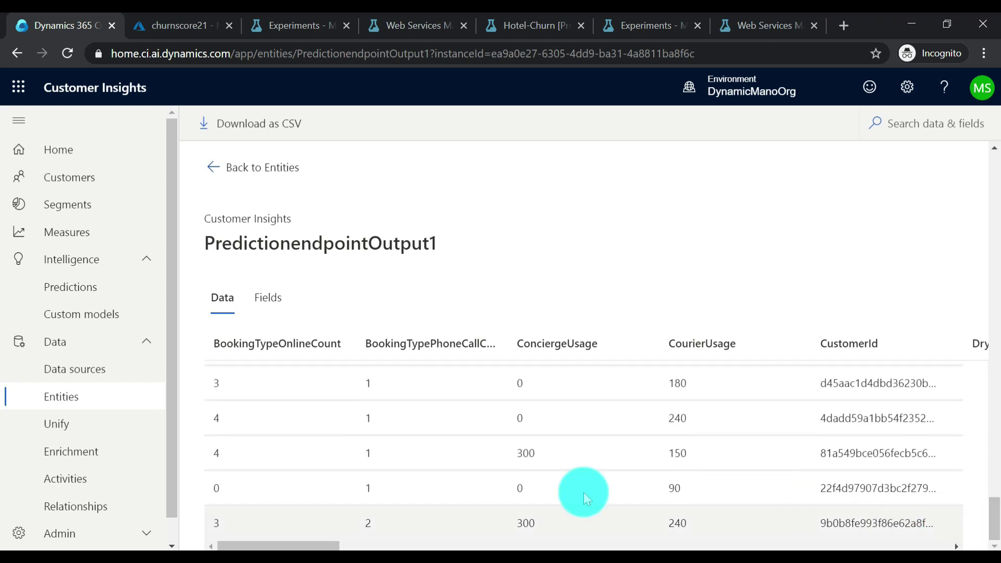
{"action": "left_click_drag", "start_coordinate": [336, 545], "coordinate": [551, 547]}
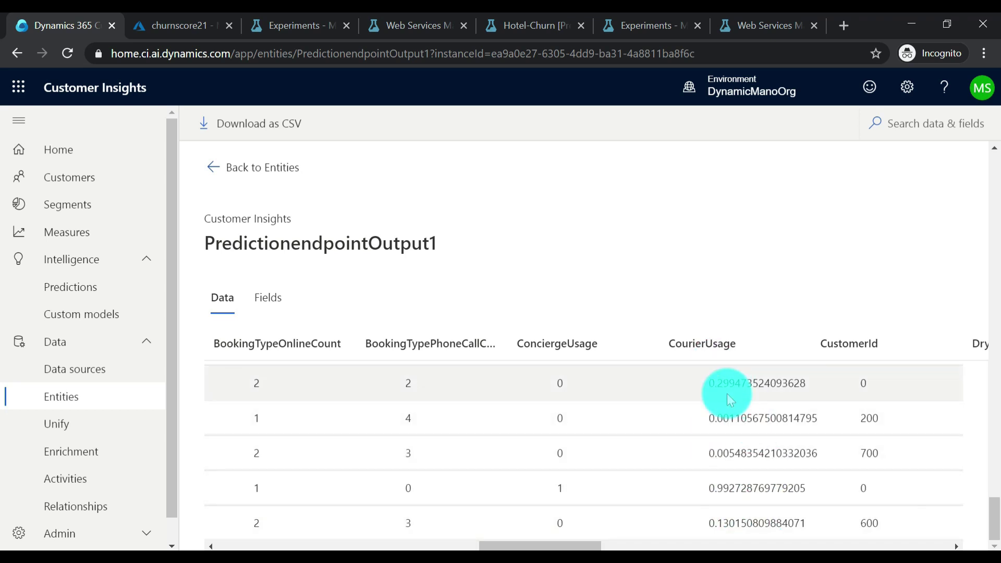
{"action": "left_click", "coordinate": [228, 123]}
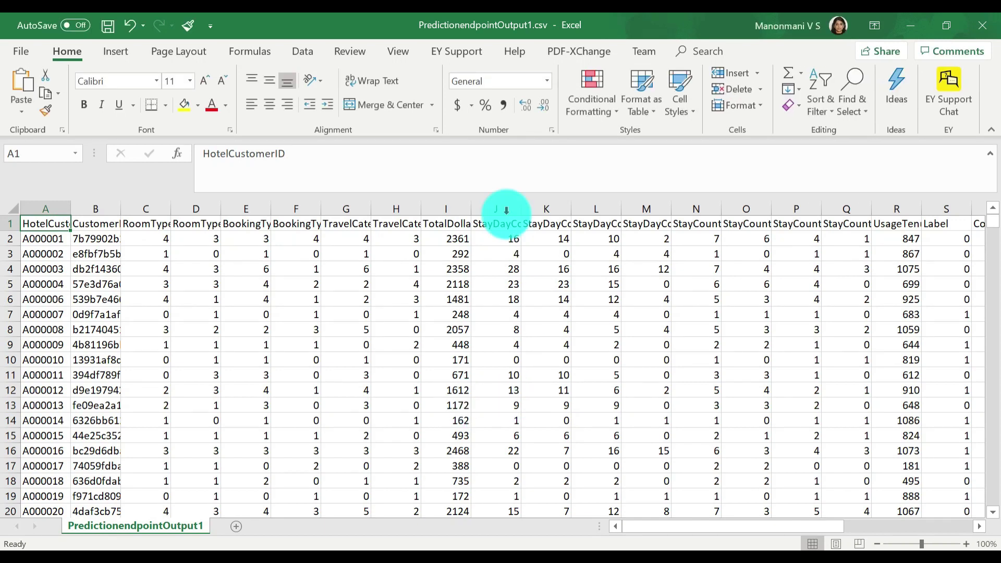
Widen columns K and AC to show ScoredProbabilities, then minimize both prediction CSV windows.
{"action": "left_click_drag", "start_coordinate": [572, 209], "coordinate": [756, 211]}
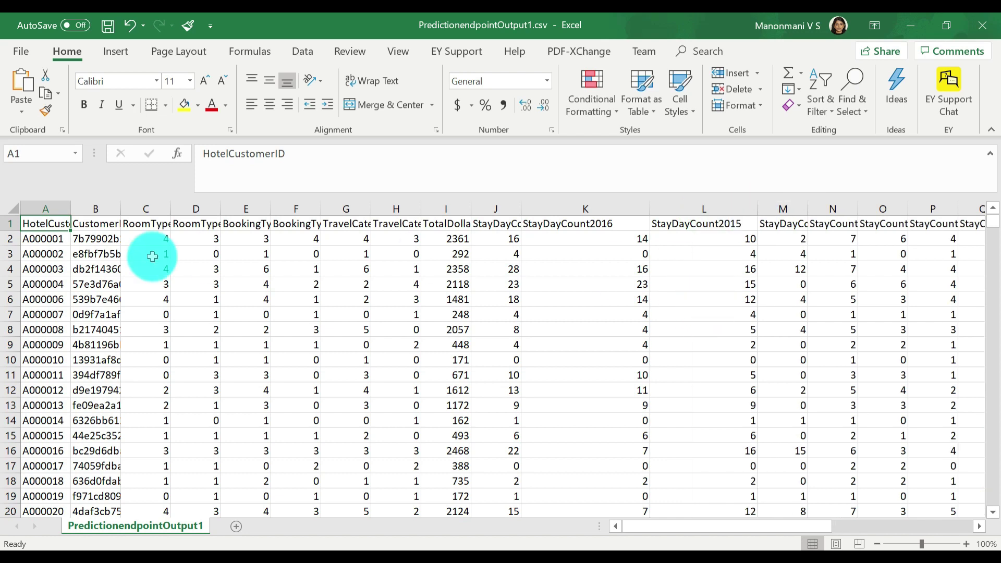
{"action": "left_click", "coordinate": [8, 254]}
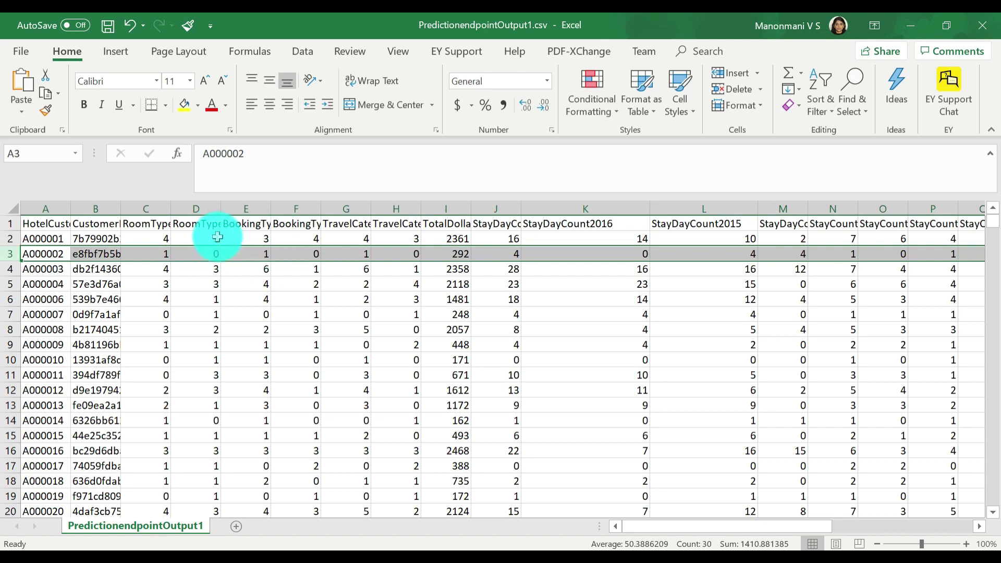
{"action": "left_click_drag", "start_coordinate": [680, 525], "coordinate": [858, 524]}
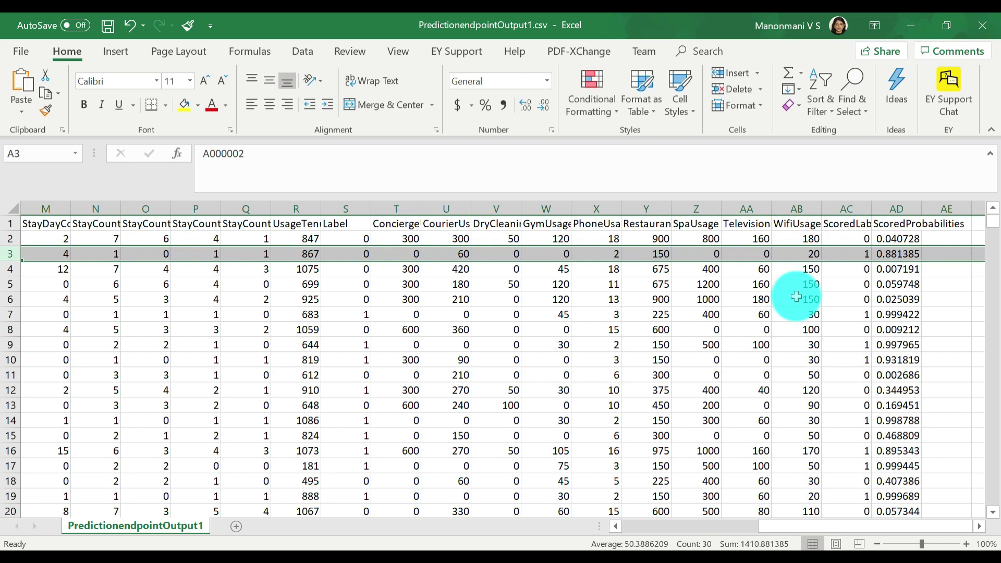
{"action": "left_click", "coordinate": [896, 208]}
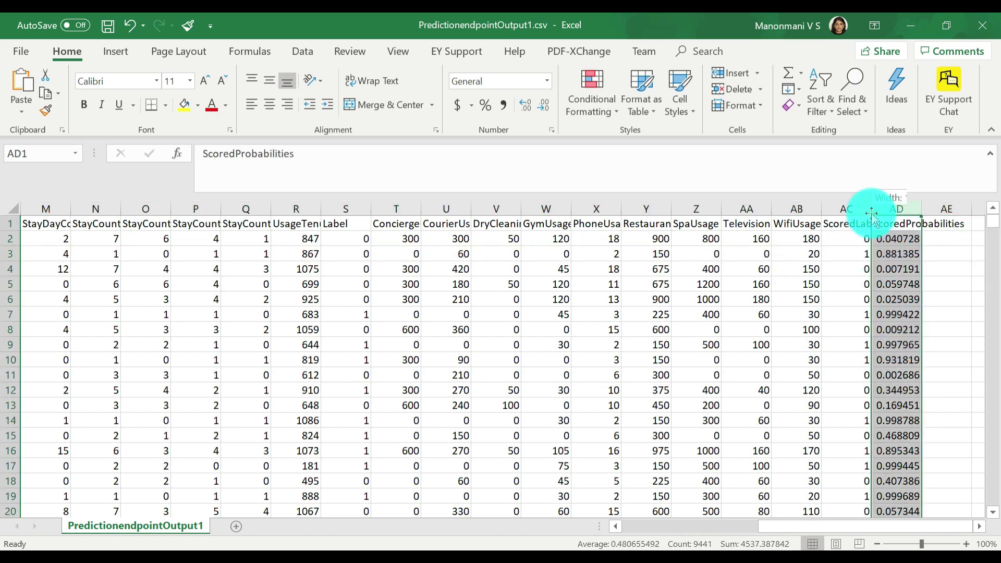
{"action": "mouse_move", "coordinate": [870, 208]}
{"action": "left_mouse_down"}
{"action": "mouse_move", "coordinate": [881, 209]}
{"action": "mouse_move", "coordinate": [855, 210]}
{"action": "left_mouse_up"}
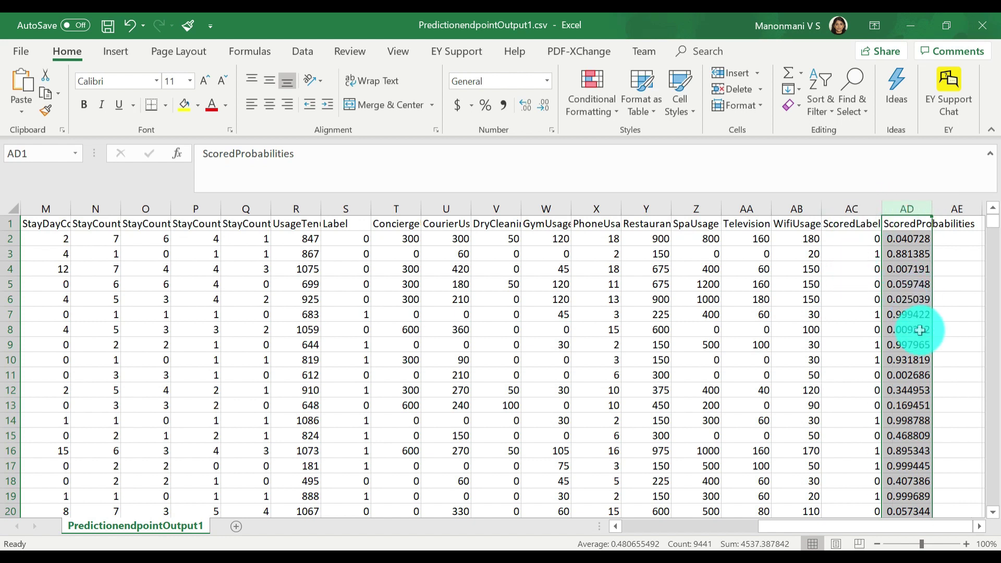
{"action": "left_click", "coordinate": [905, 24]}
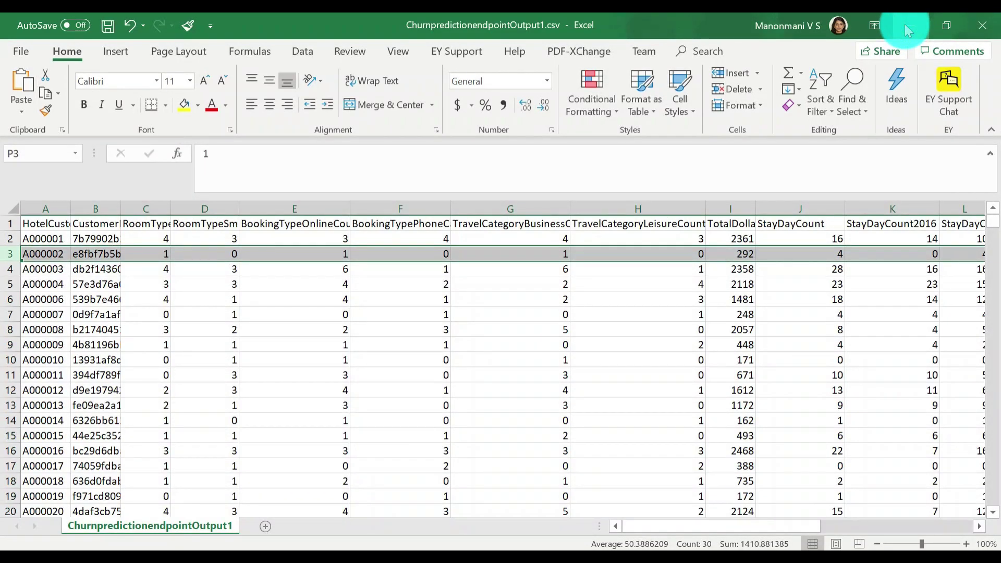
{"action": "left_click", "coordinate": [905, 24]}
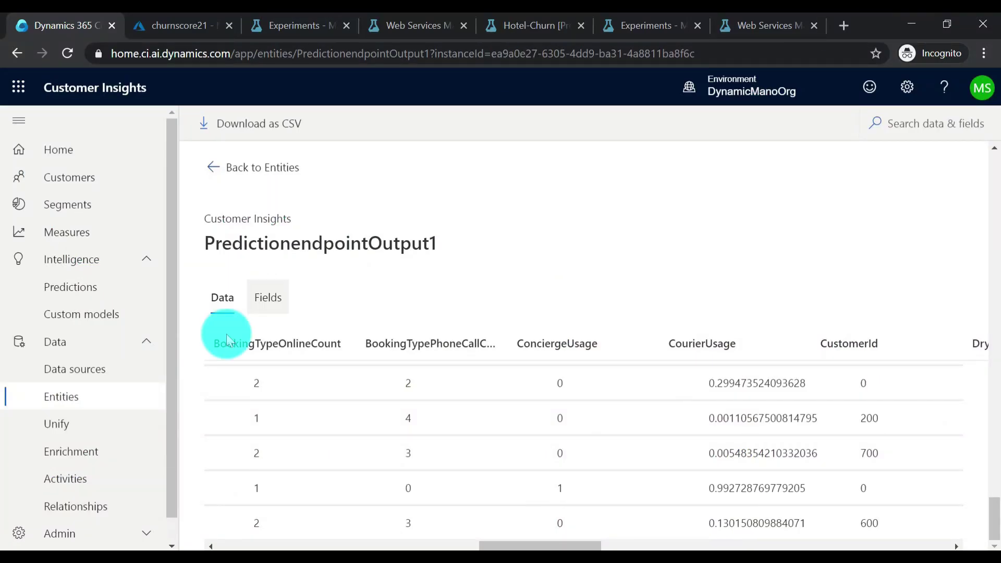
Start a new segment from Intelligence based on the PredictionendpointOutput1 entity.
{"action": "left_click", "coordinate": [78, 206]}
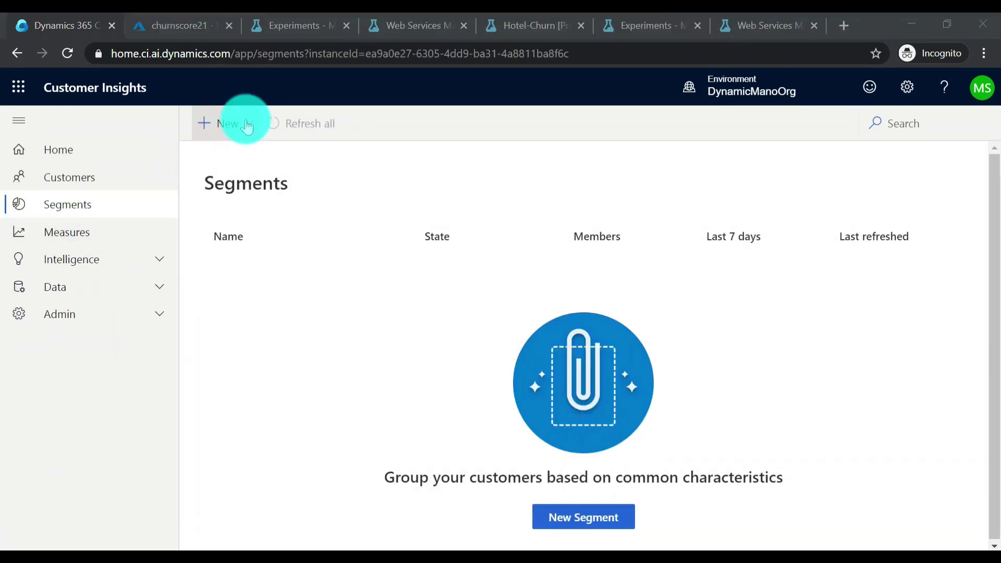
{"action": "left_click", "coordinate": [247, 126]}
{"action": "mouse_move", "coordinate": [257, 189]}
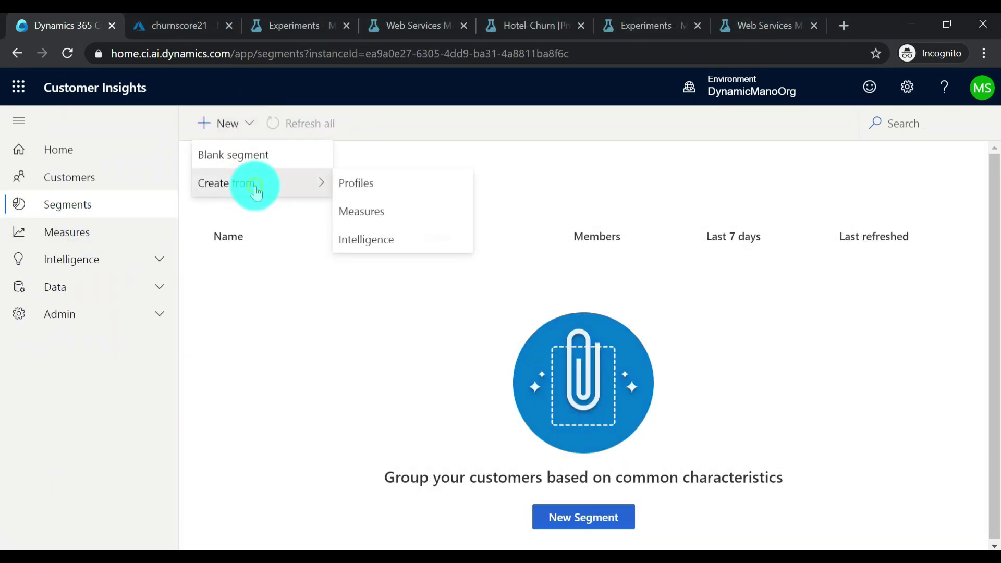
{"action": "left_click", "coordinate": [386, 245]}
{"action": "left_click", "coordinate": [395, 211]}
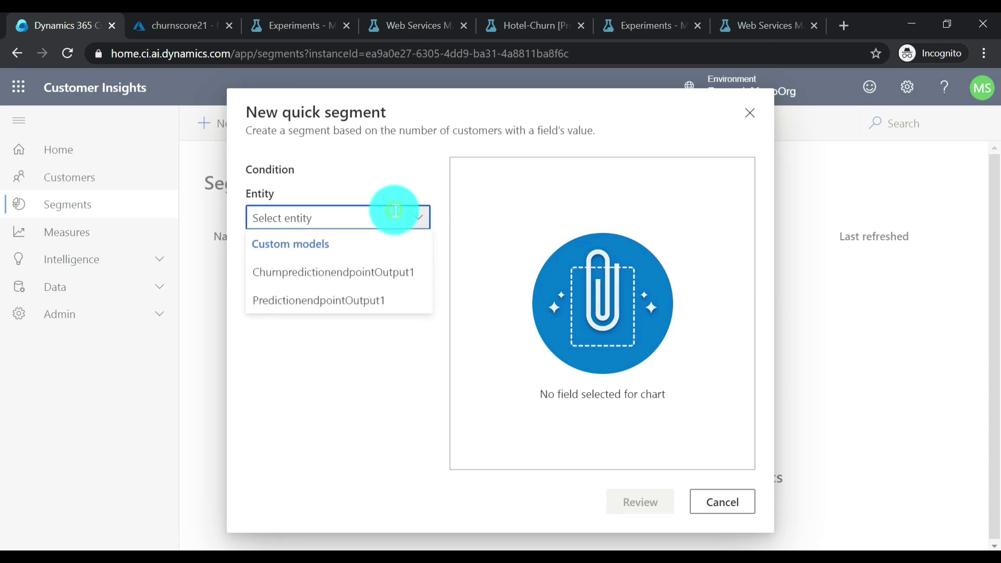
{"action": "left_click", "coordinate": [319, 297]}
Set the condition ScoredProbabilities greater than 0.8 and review the segment.
{"action": "left_click", "coordinate": [379, 275]}
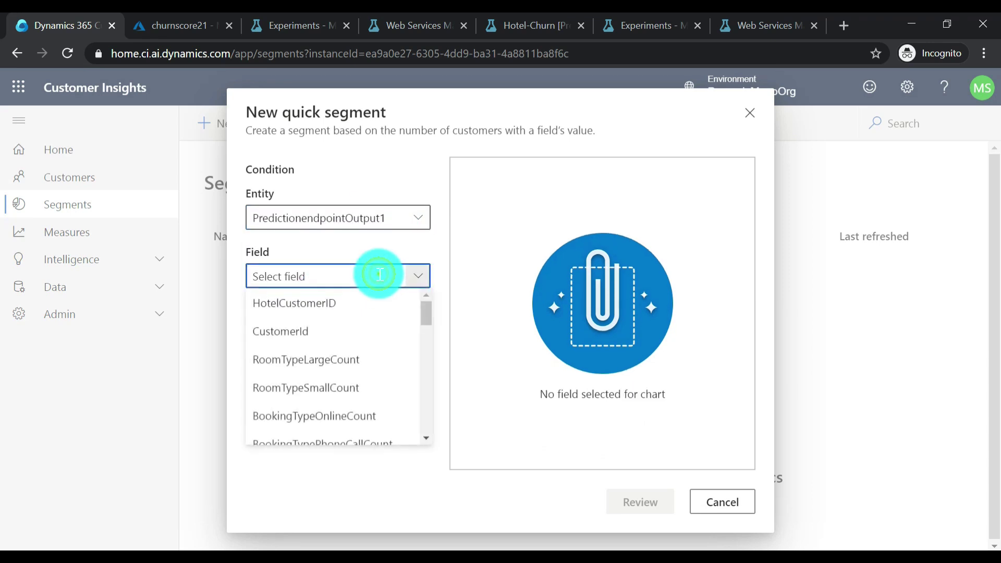
{"action": "left_click_drag", "start_coordinate": [427, 316], "coordinate": [436, 431]}
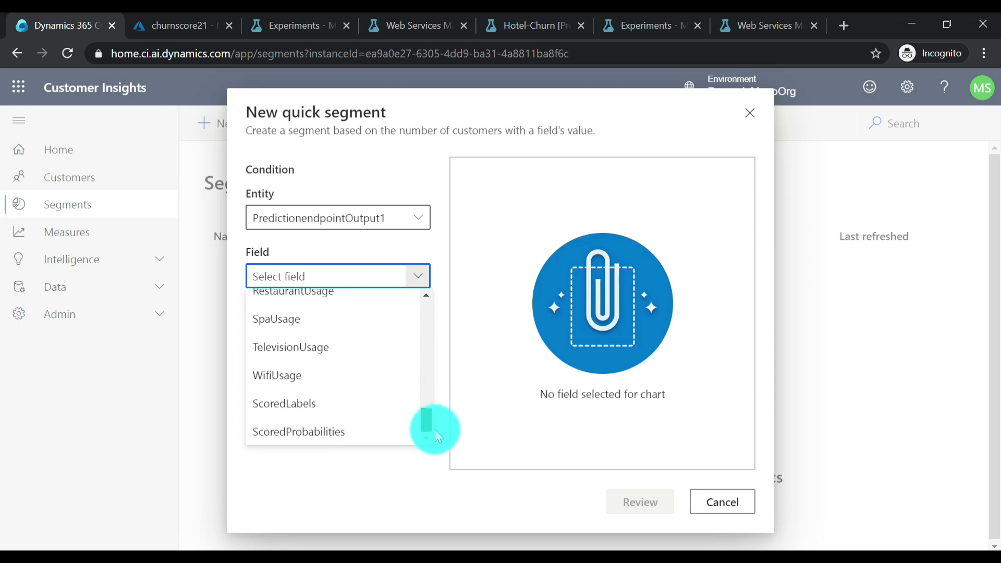
{"action": "left_click", "coordinate": [328, 432]}
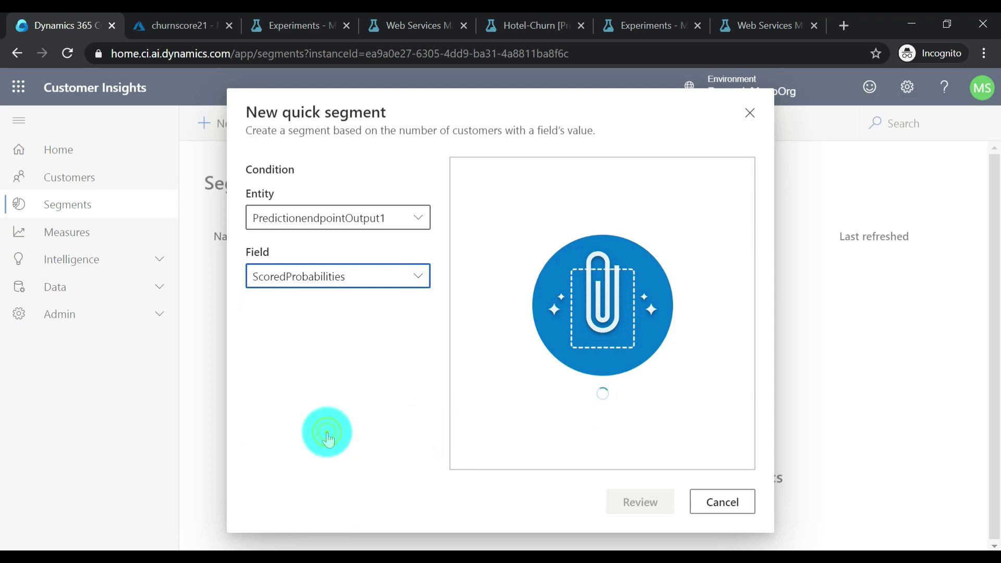
{"action": "left_click", "coordinate": [336, 334]}
{"action": "left_click", "coordinate": [313, 361]}
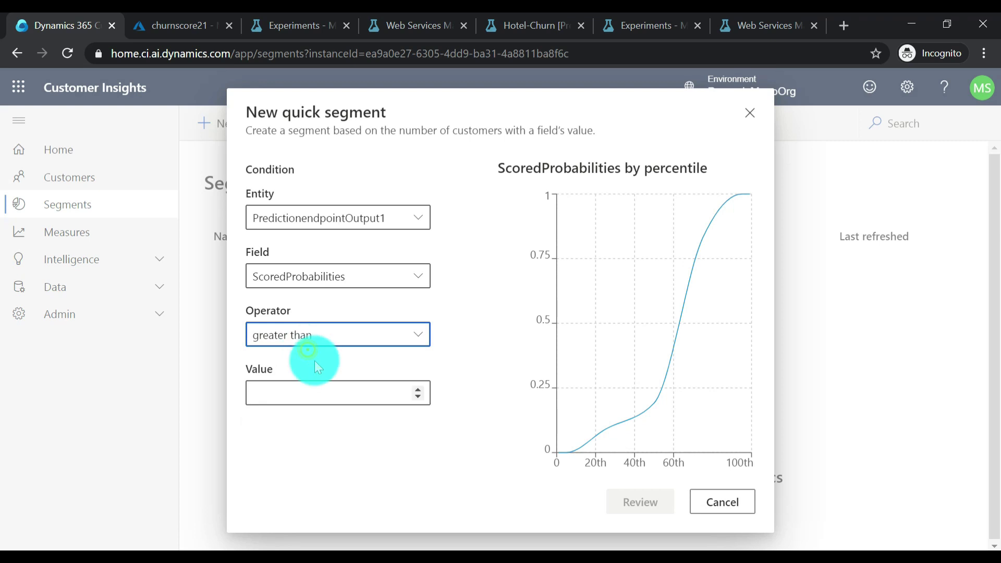
{"action": "left_click", "coordinate": [325, 390]}
{"action": "type", "text": "0.8"}
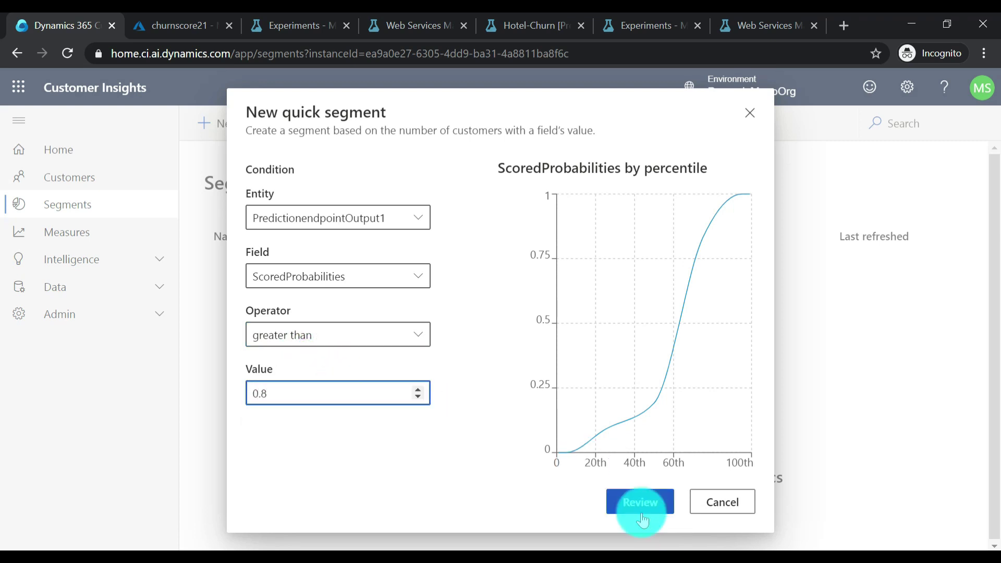
{"action": "left_click", "coordinate": [640, 502]}
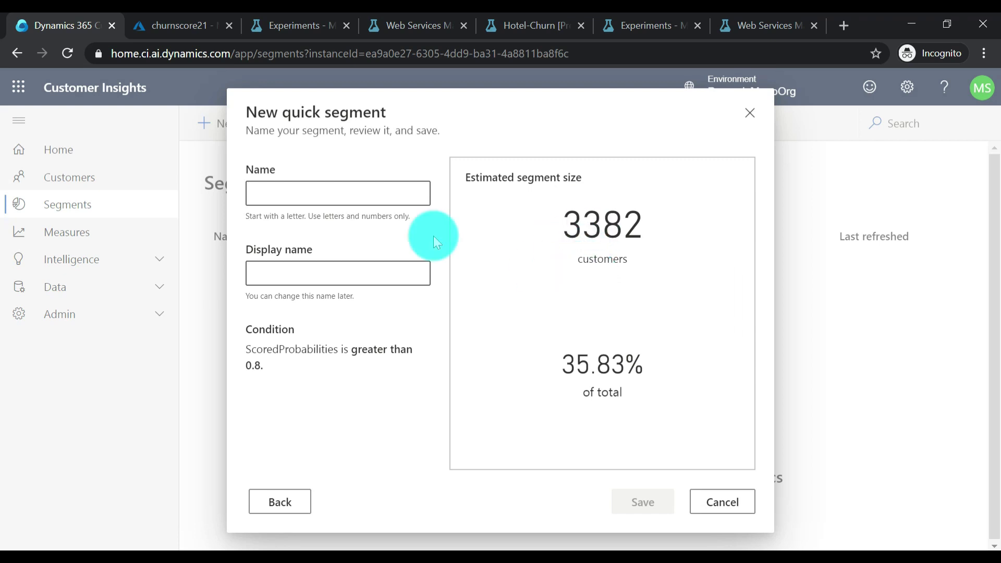
Name the segment HighChurnRiskCustomers, with the same display name, and save it.
{"action": "left_click", "coordinate": [336, 197]}
{"action": "type", "text": "HighChurnRiskCustomers"}
{"action": "left_click", "coordinate": [333, 247]}
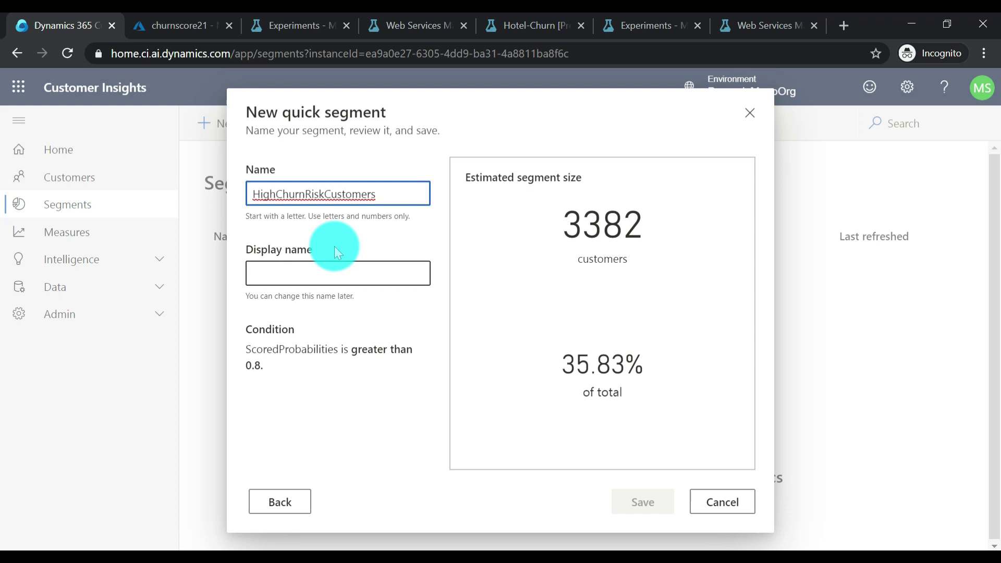
{"action": "type", "text": "HighChurnRiskCustomers"}
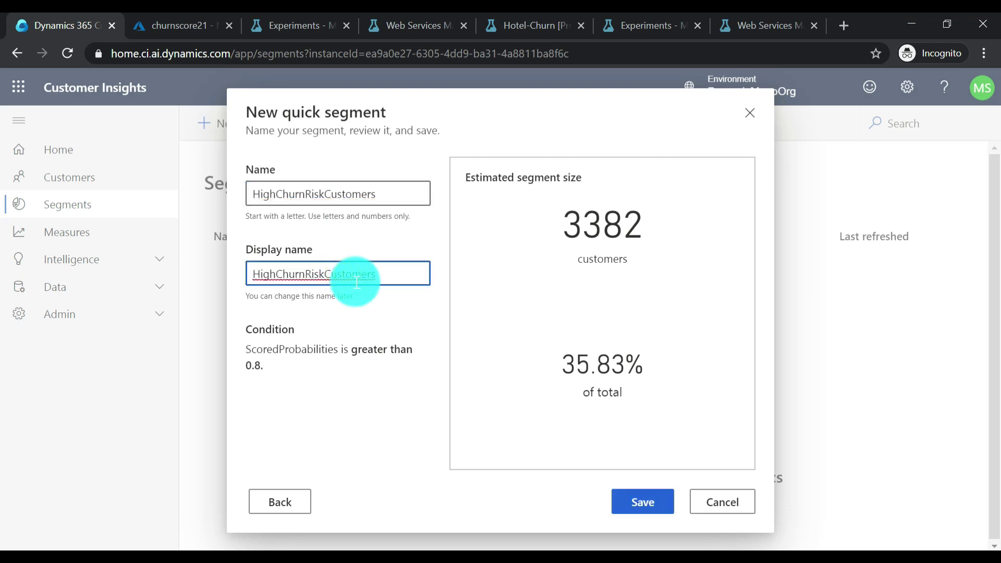
{"action": "left_click", "coordinate": [631, 502]}
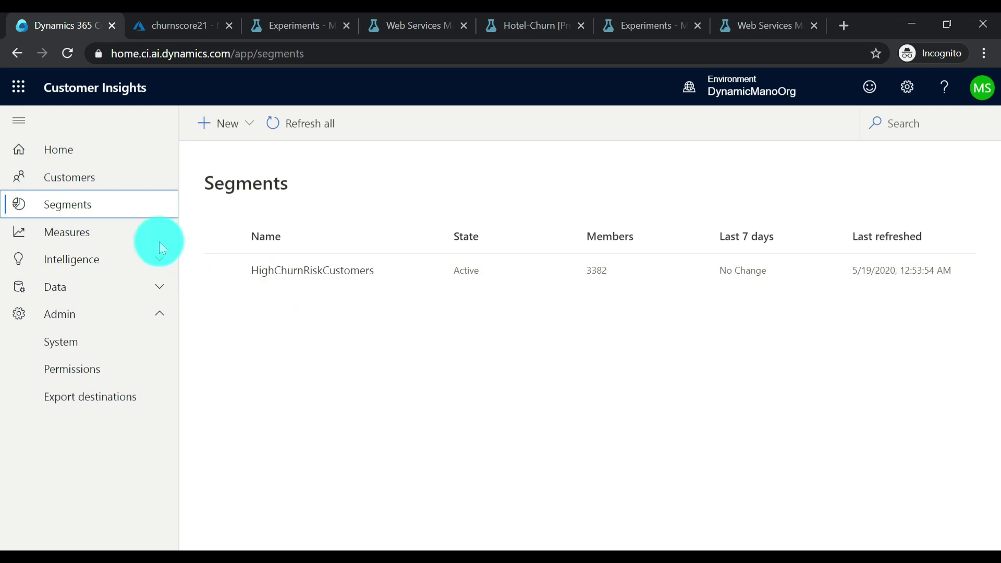
Open the HighChurnRiskCustomers segment's insights from the home dashboard to preview members.
{"action": "left_click", "coordinate": [57, 147]}
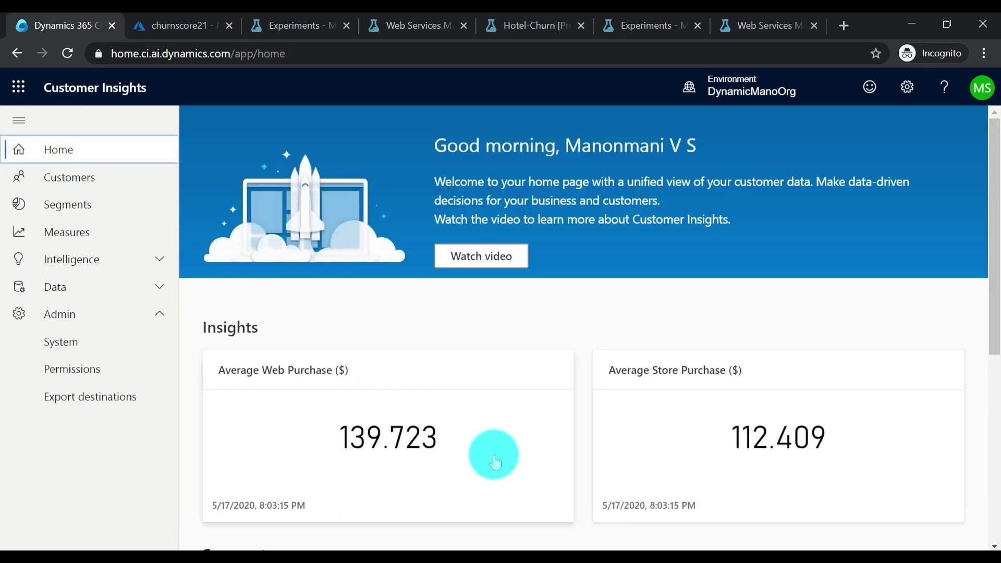
{"action": "scroll", "coordinate": [495, 461], "scroll_direction": "down", "scroll_amount": 6}
{"action": "left_click", "coordinate": [297, 304]}
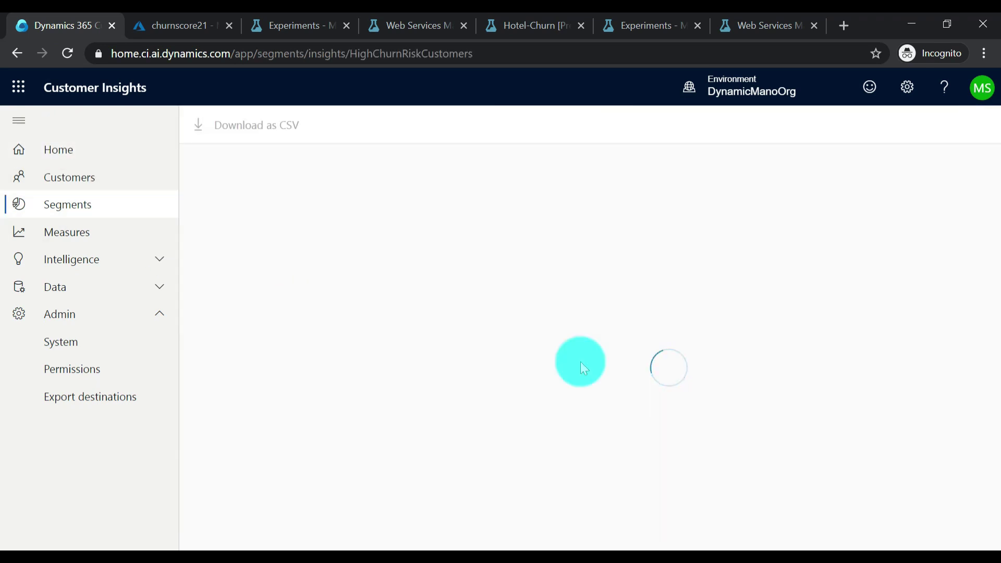
{"action": "scroll", "coordinate": [655, 430], "scroll_direction": "down", "scroll_amount": 3}
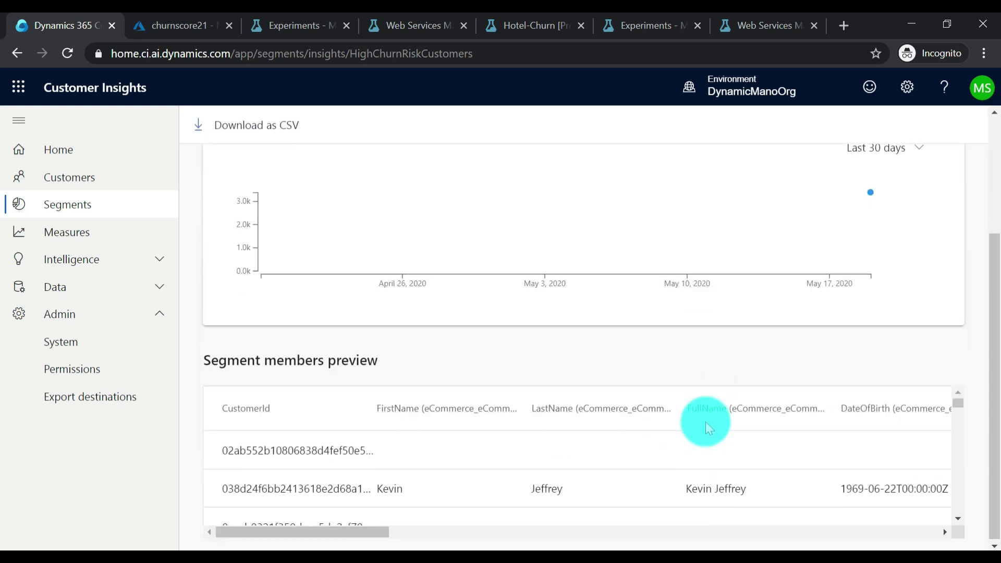